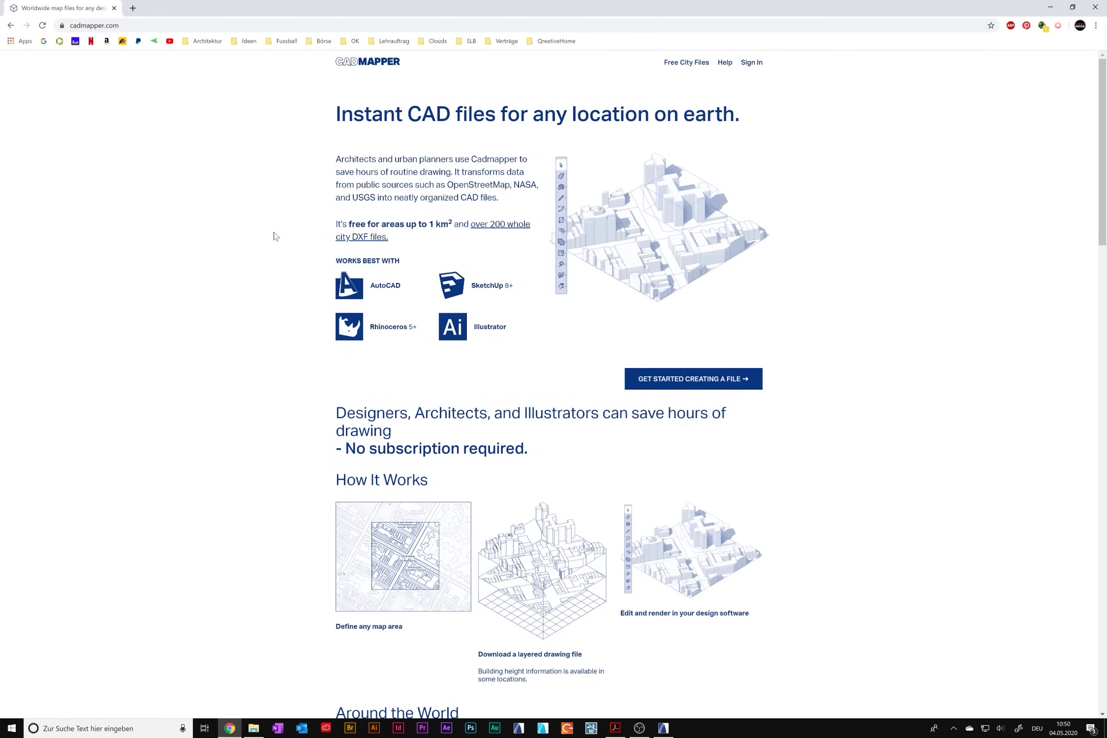
Look through the Cadmapper home page, from the overview of how it works to the list of free whole city files
scroll(253, 236, down, 2)
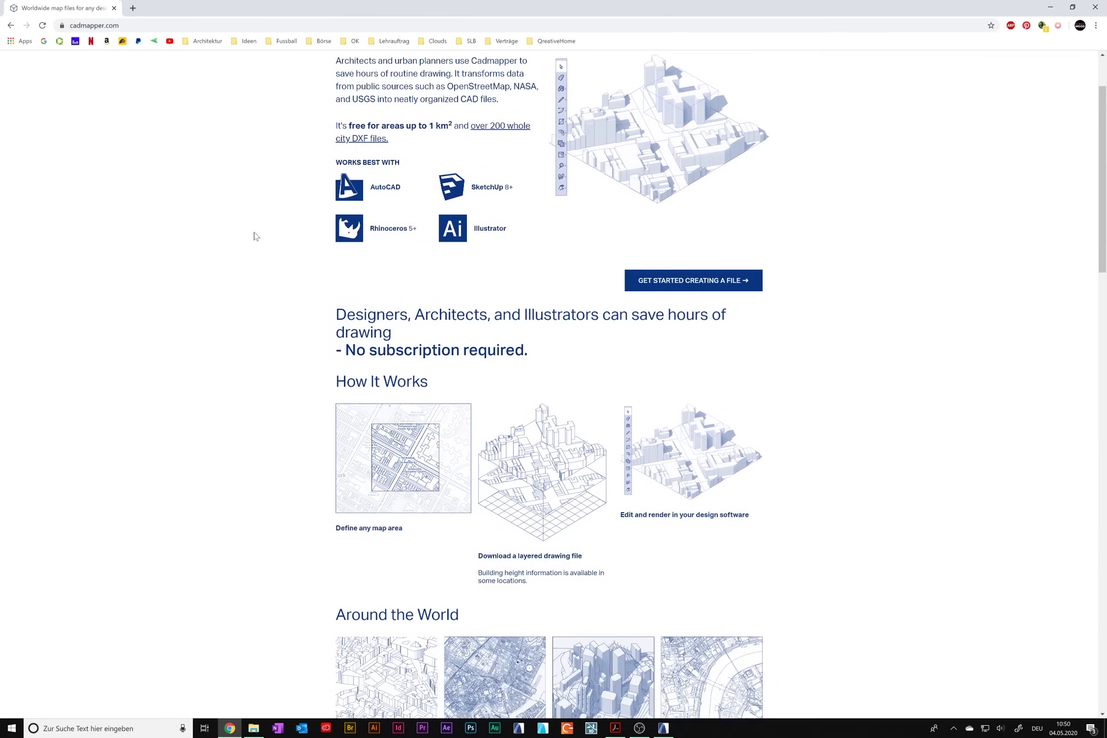
scroll(255, 236, up, 2)
scroll(254, 235, down, 3)
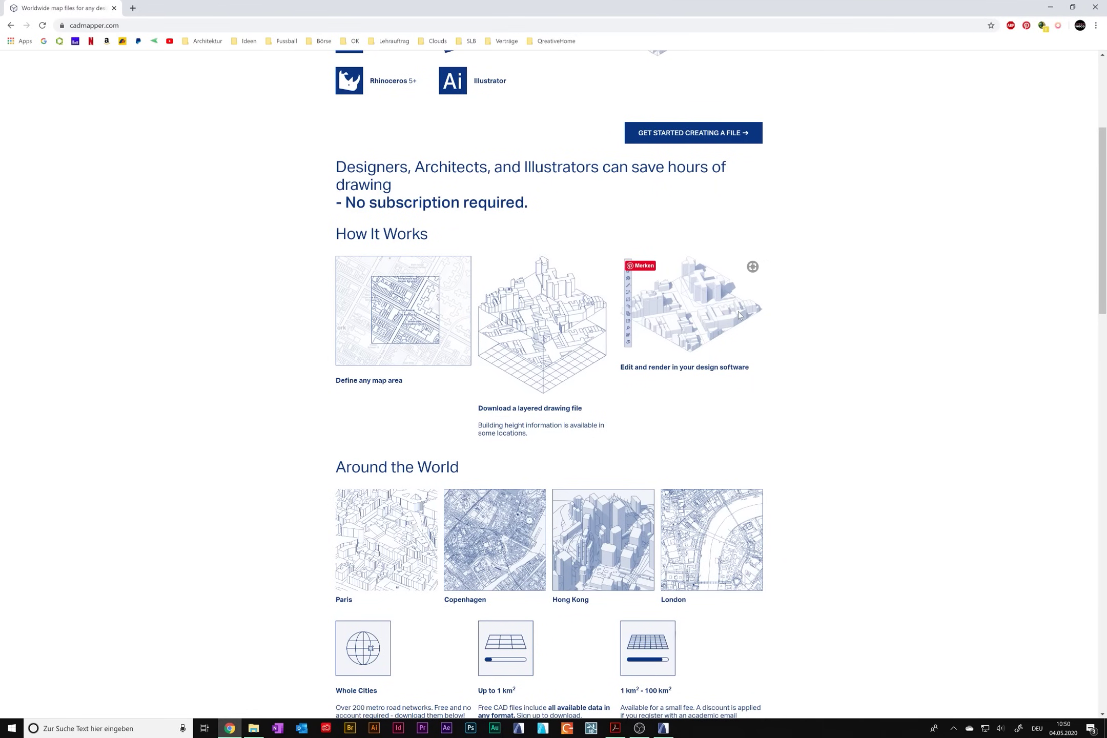
scroll(301, 324, down, 5)
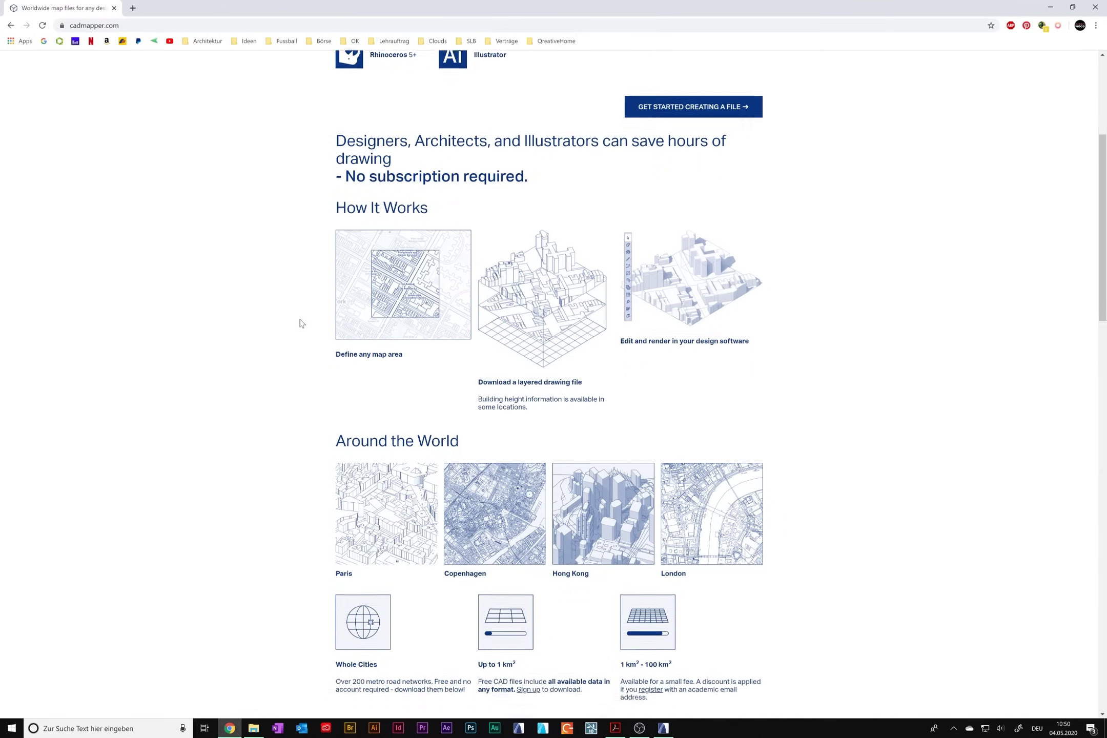
scroll(302, 323, down, 4)
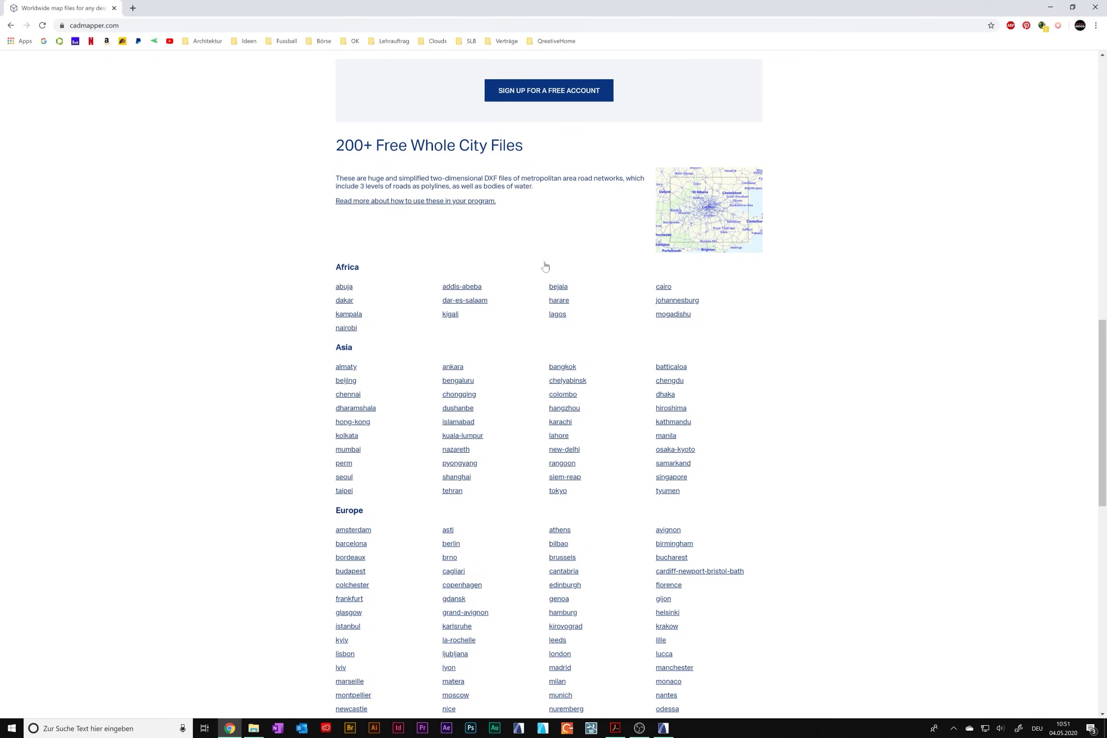
drag(522, 178, 577, 178)
click(564, 213)
drag(398, 178, 623, 178)
click(590, 193)
scroll(406, 354, down, 10)
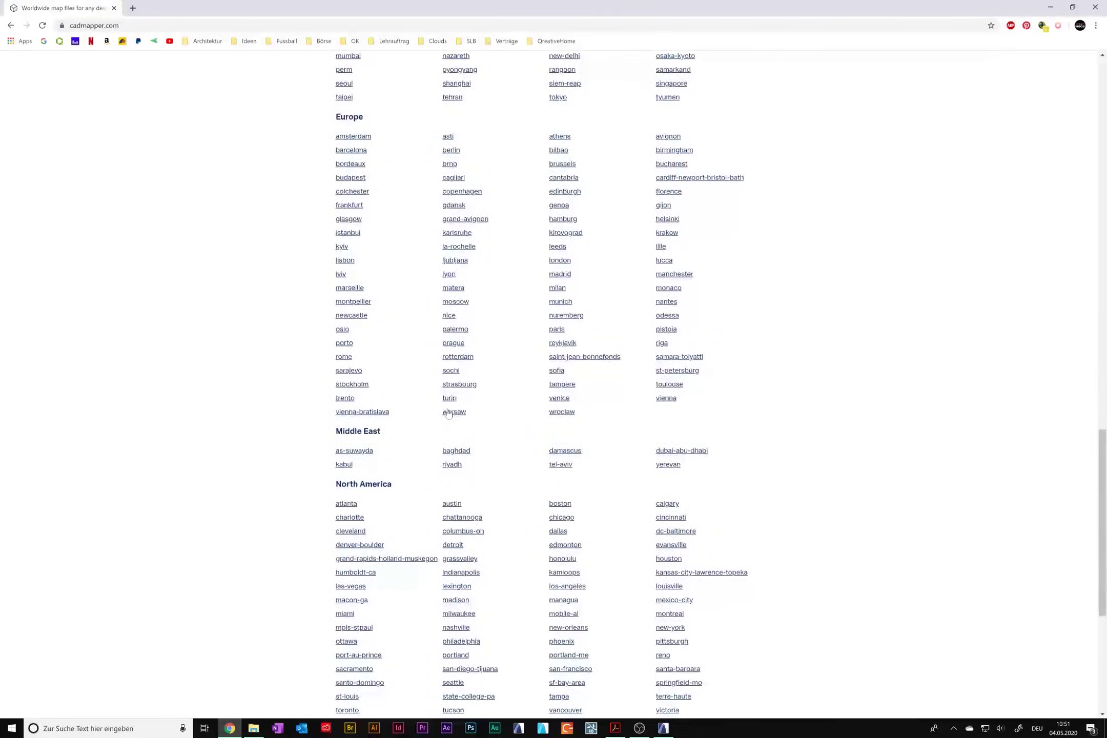
scroll(451, 418, up, 8)
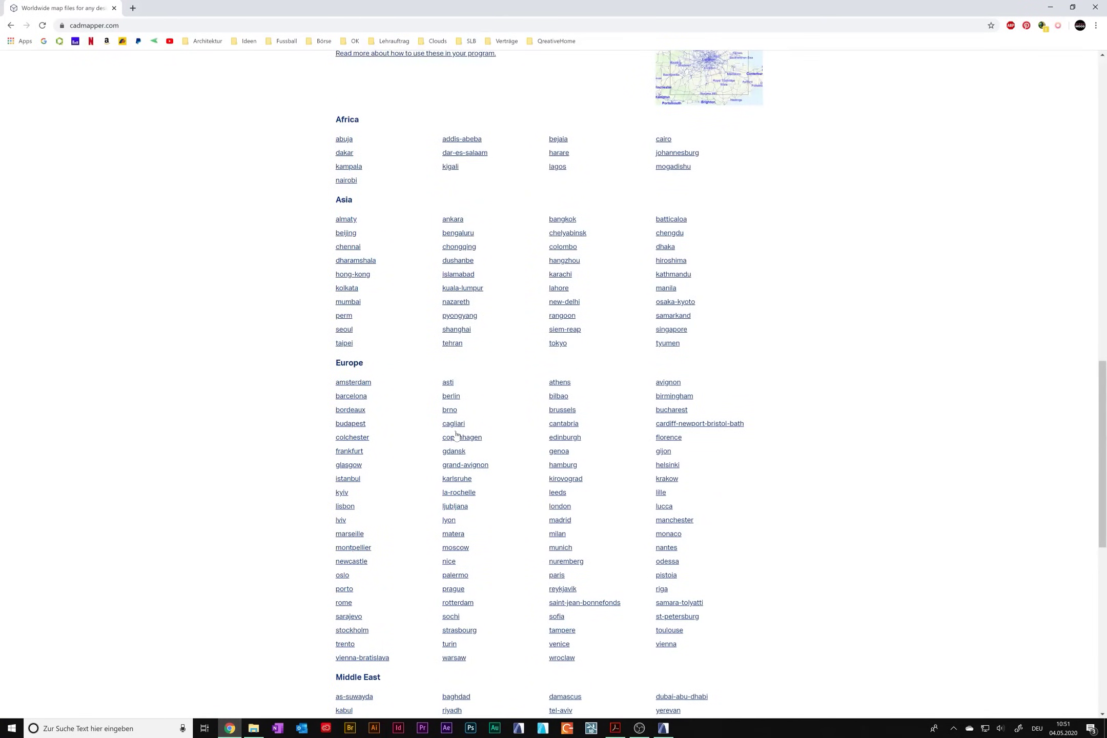
scroll(452, 462, up, 7)
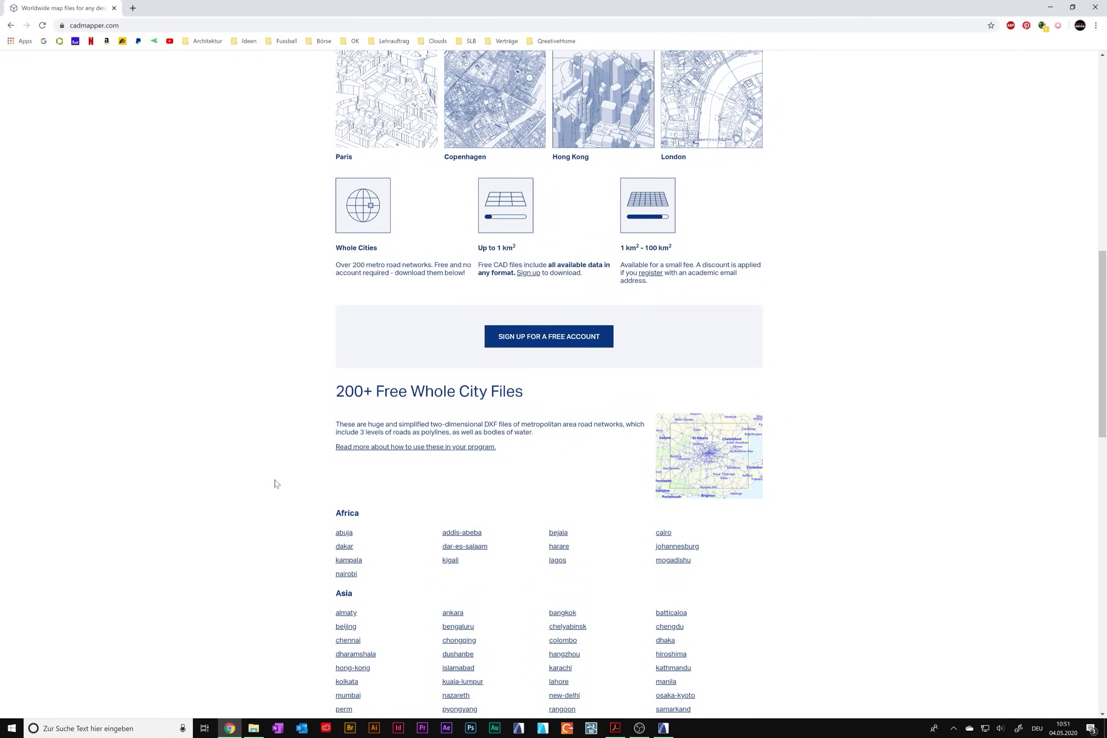
scroll(273, 484, up, 12)
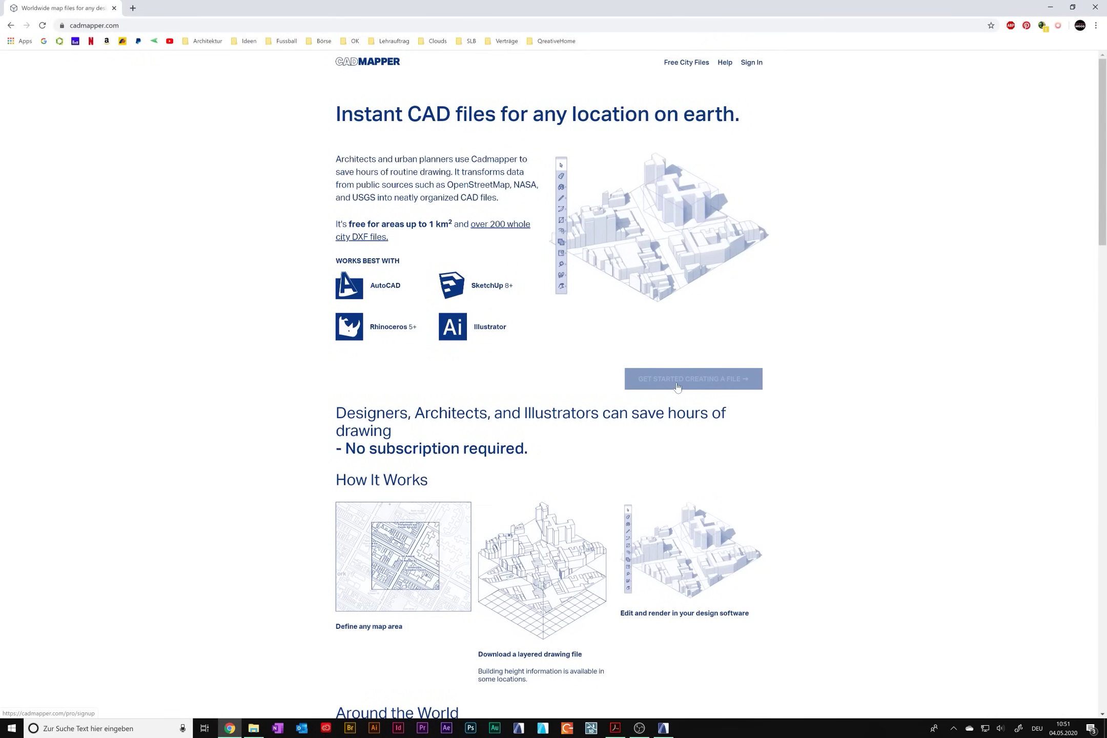
Start creating a new map file and enlarge the selection frame over Lower Manhattan to 1.02 km²
click(678, 386)
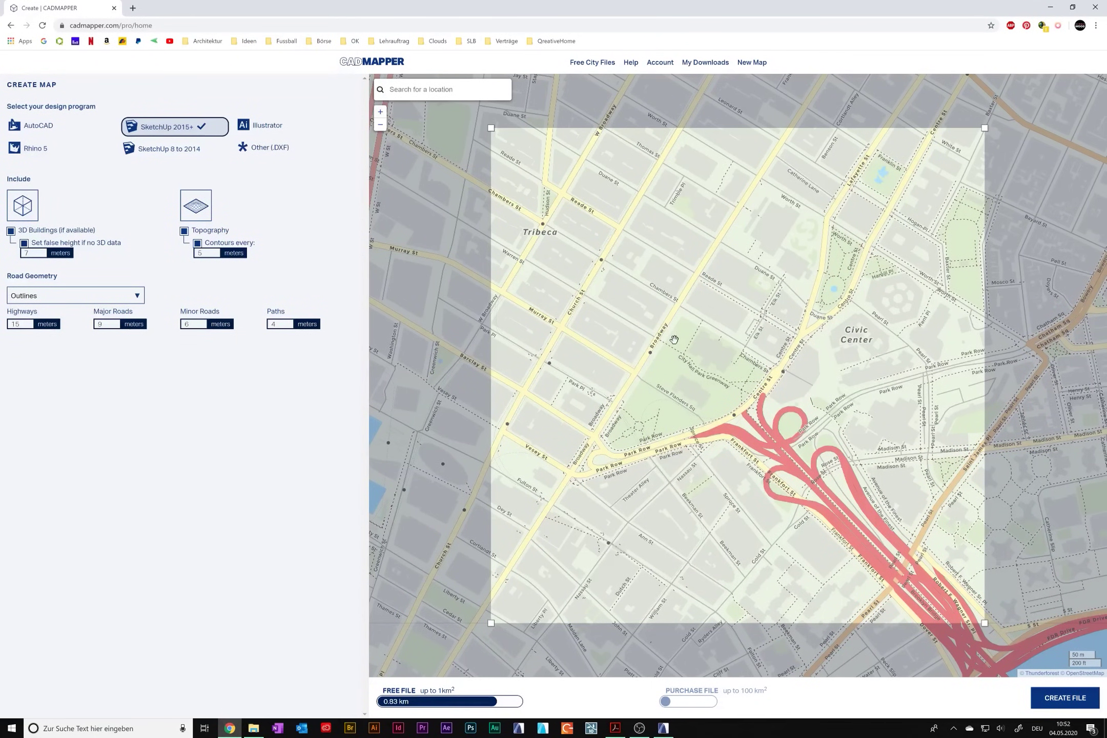
scroll(686, 398, down, 3)
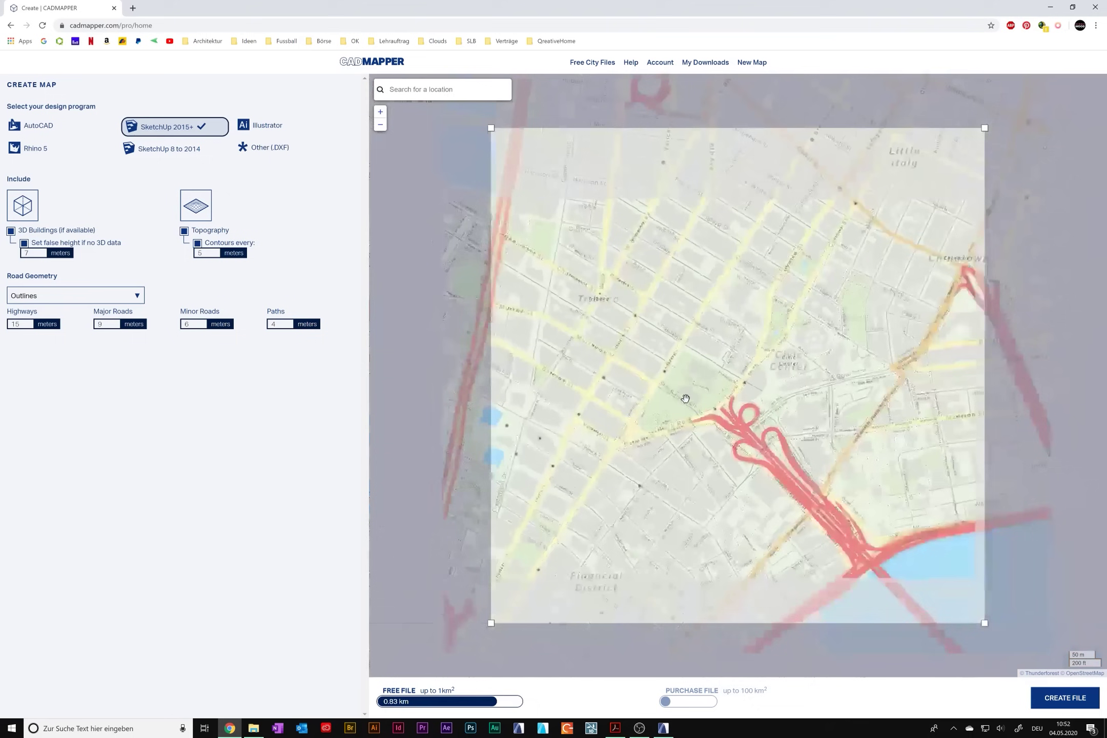
scroll(686, 398, up, 3)
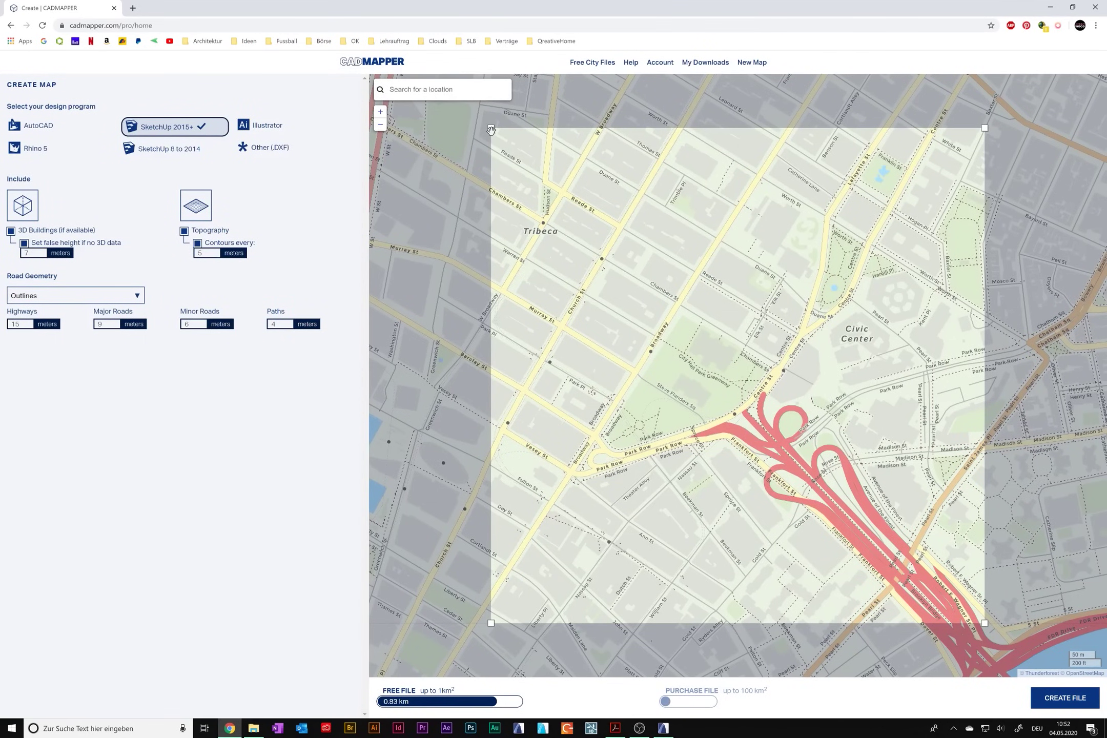
drag(491, 130, 466, 125)
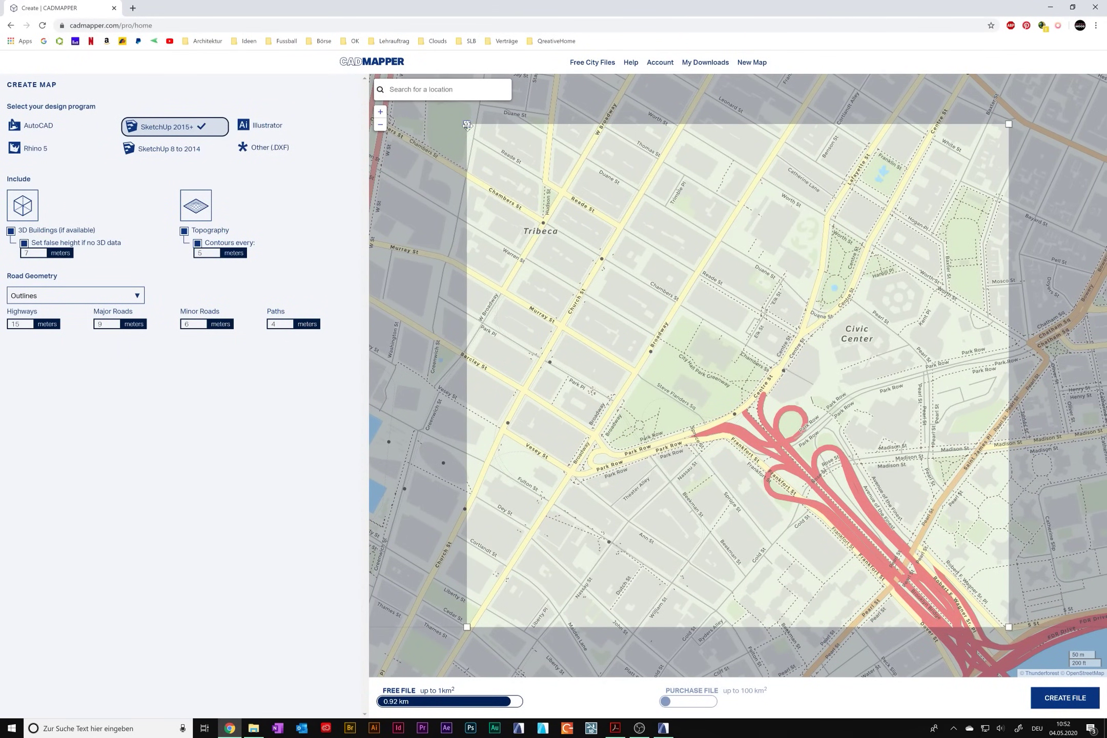
drag(467, 126, 450, 116)
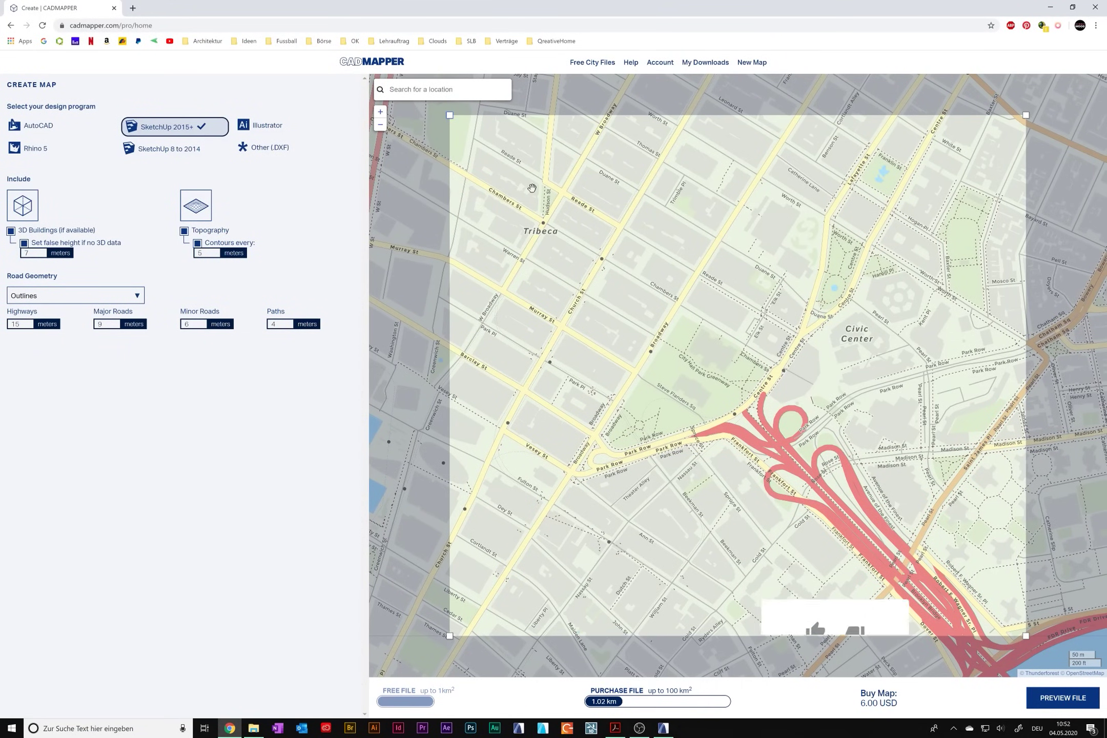
click(821, 526)
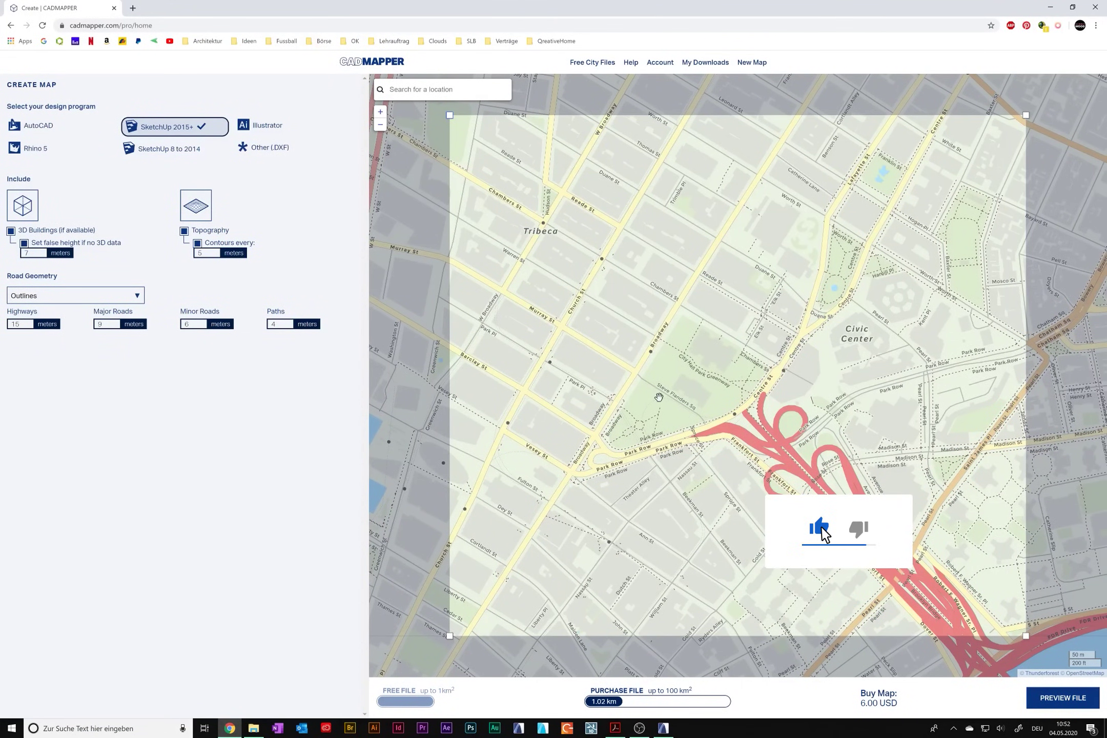
Position the map on New York's Civic Center and Chinatown and reduce the selection frame to 1.00 km²
scroll(660, 397, down, 1)
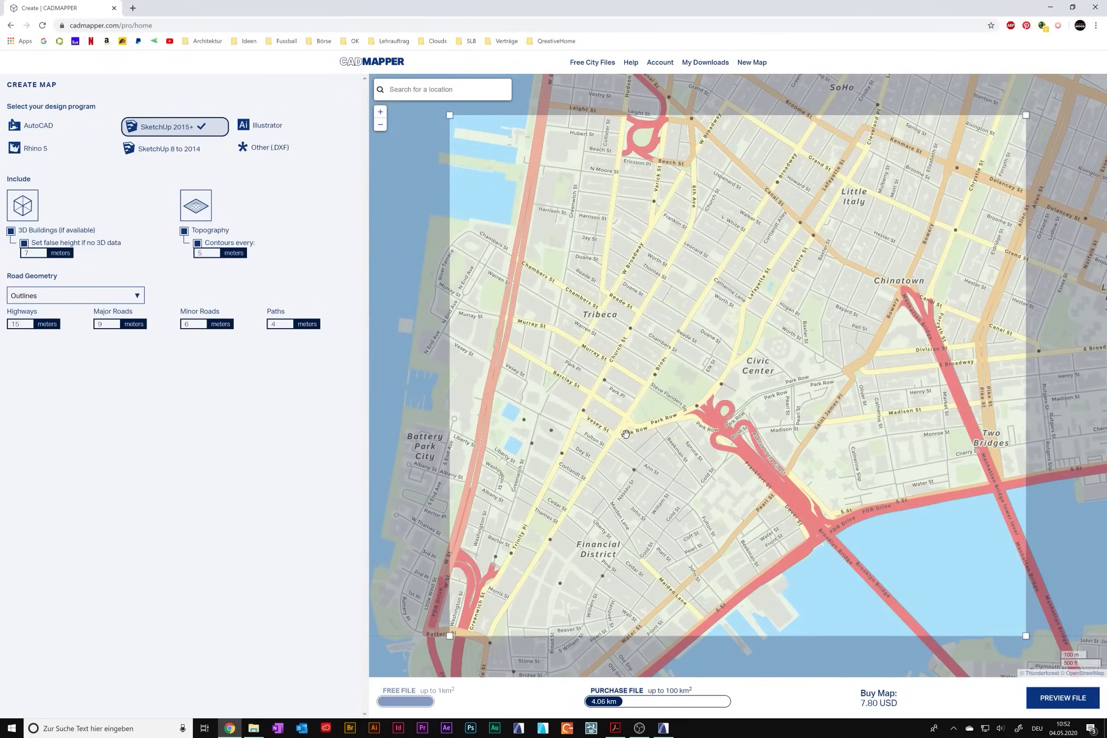
scroll(625, 434, down, 1)
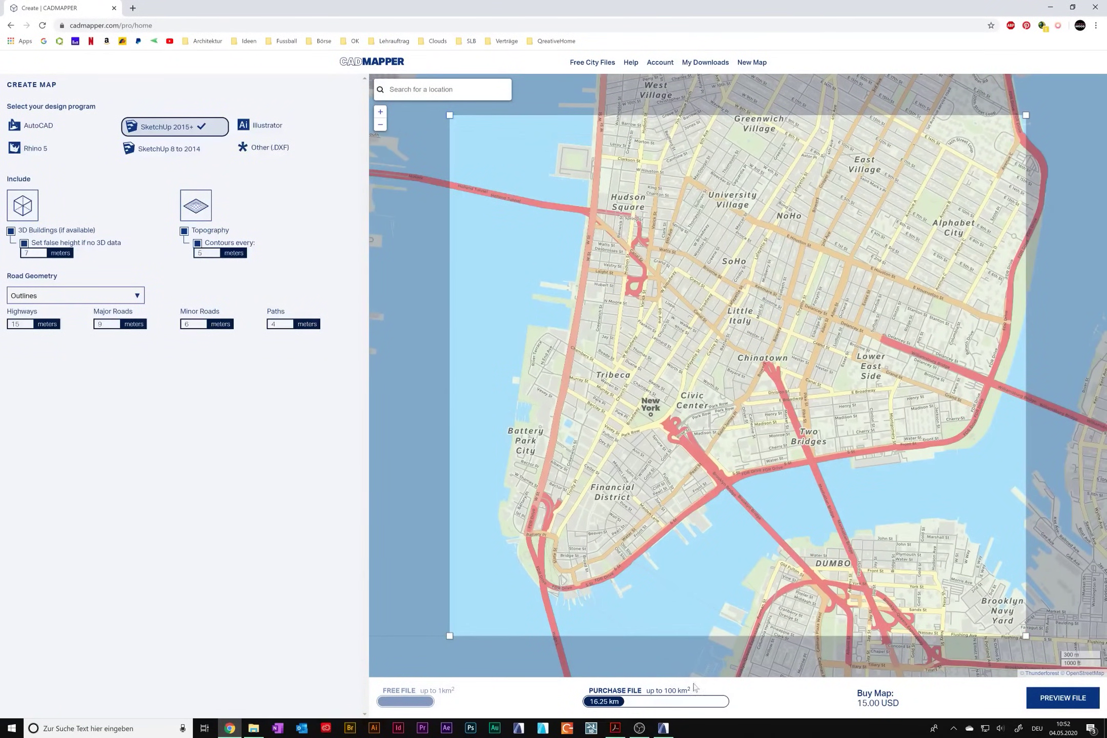
scroll(723, 441, up, 3)
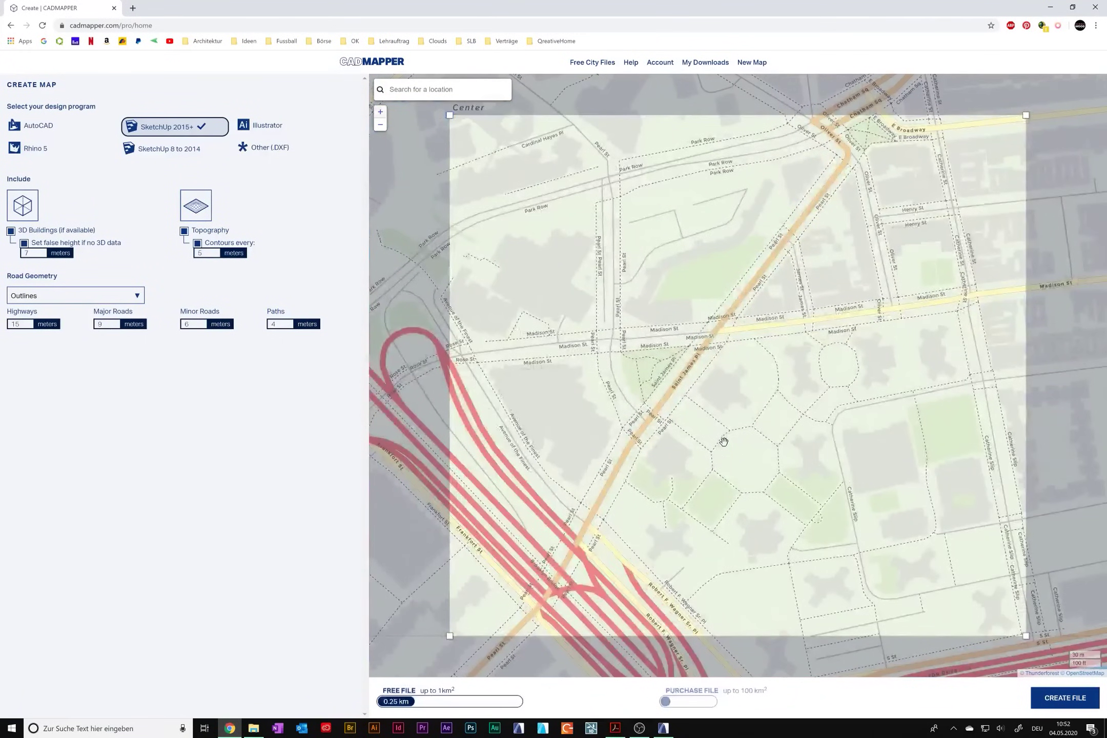
scroll(551, 272, down, 1)
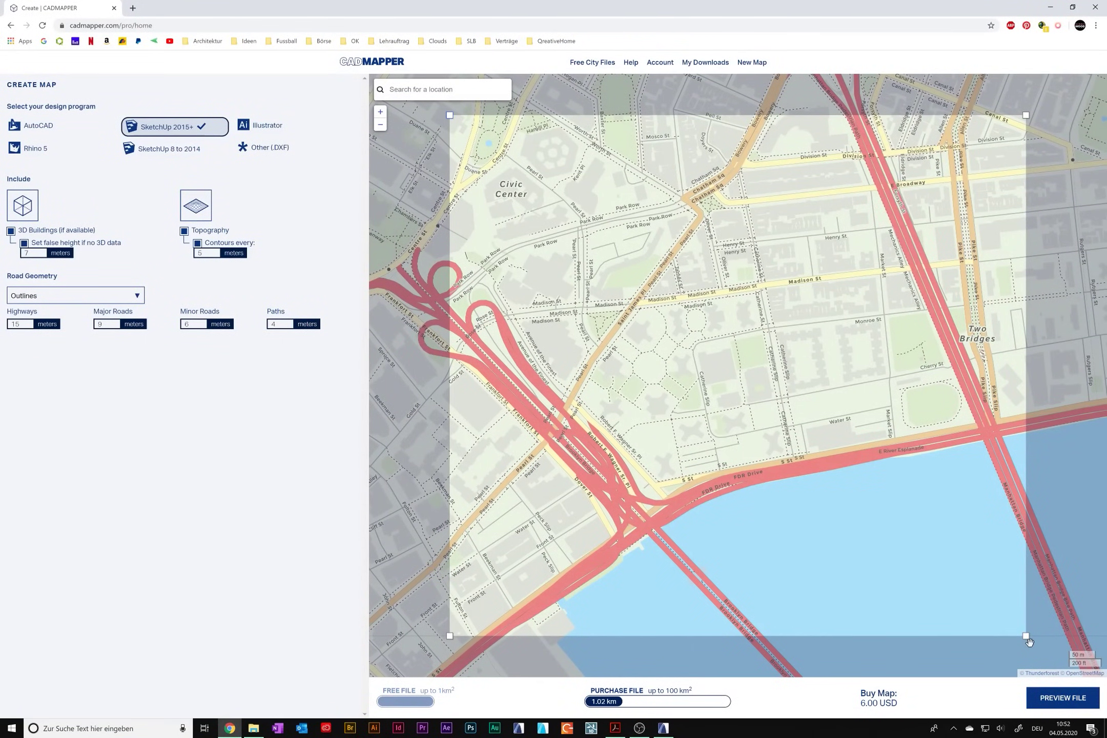
drag(698, 309, 838, 480)
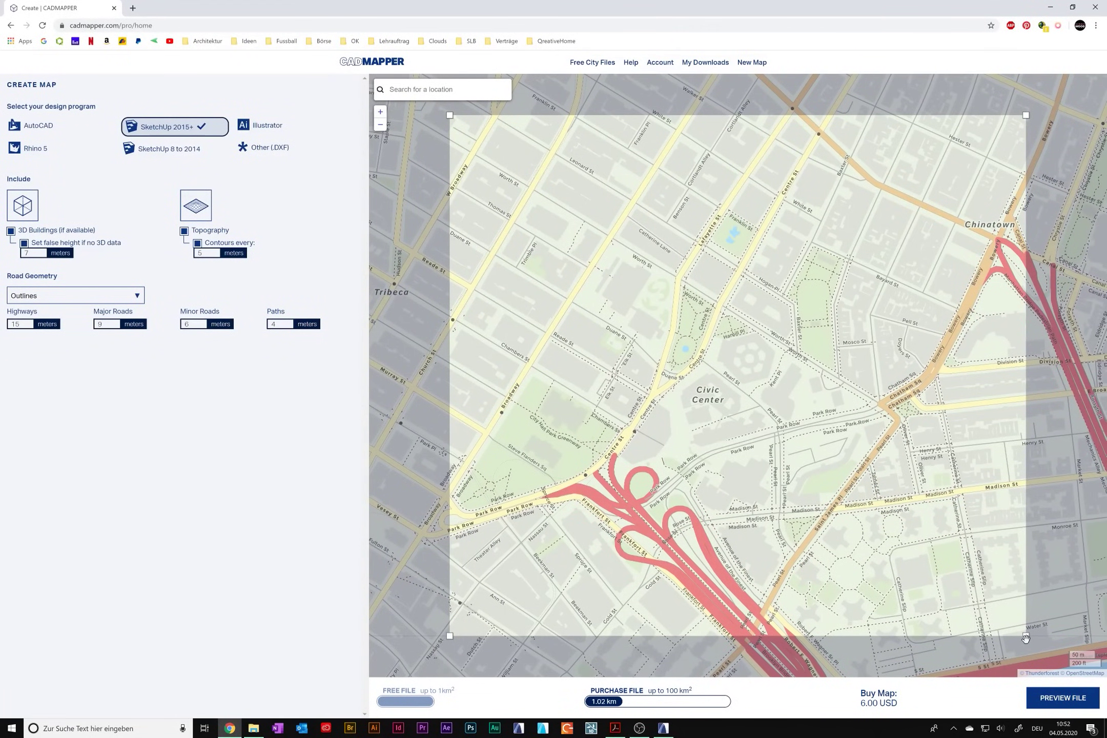
drag(1027, 639, 1024, 636)
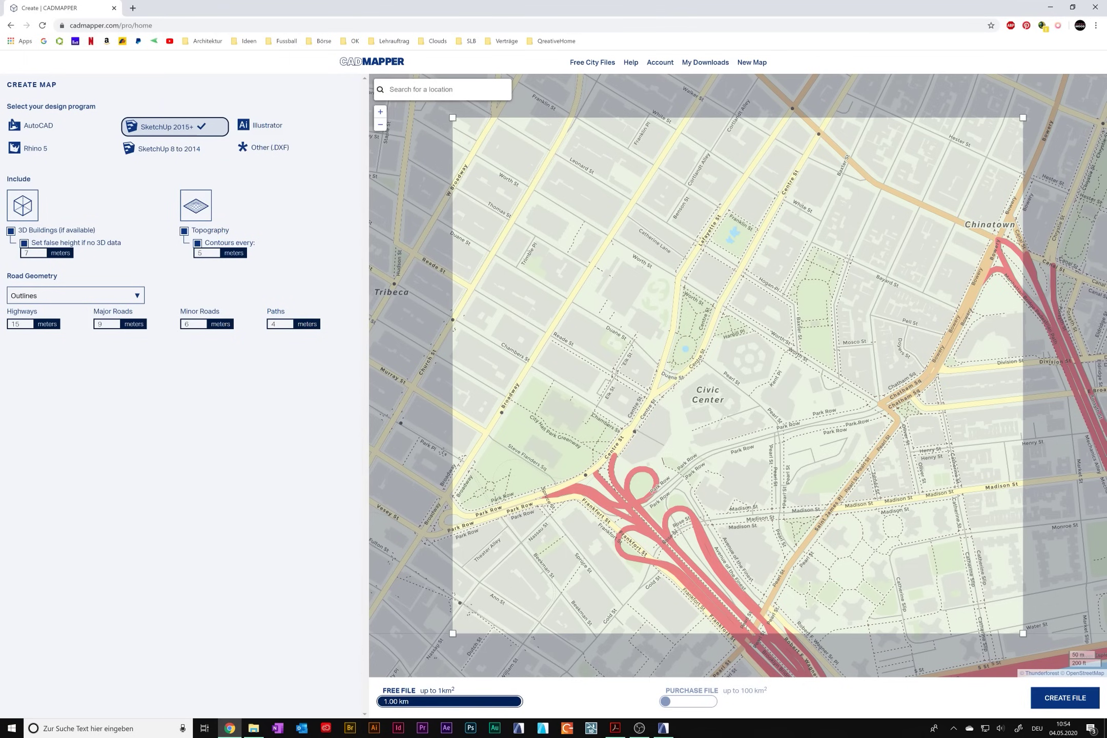
Set the topography contours to every 1 meter and the road geometry to Mesh surfaces, and try to create the file
drag(205, 253, 190, 257)
click(138, 297)
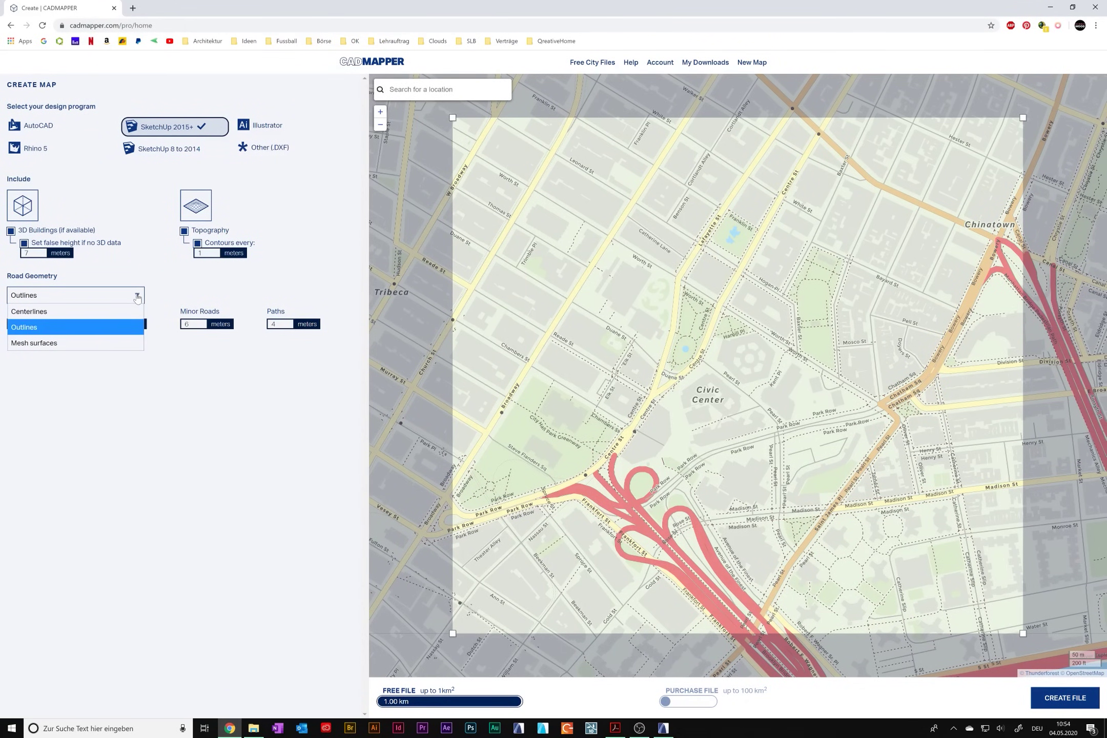
click(73, 345)
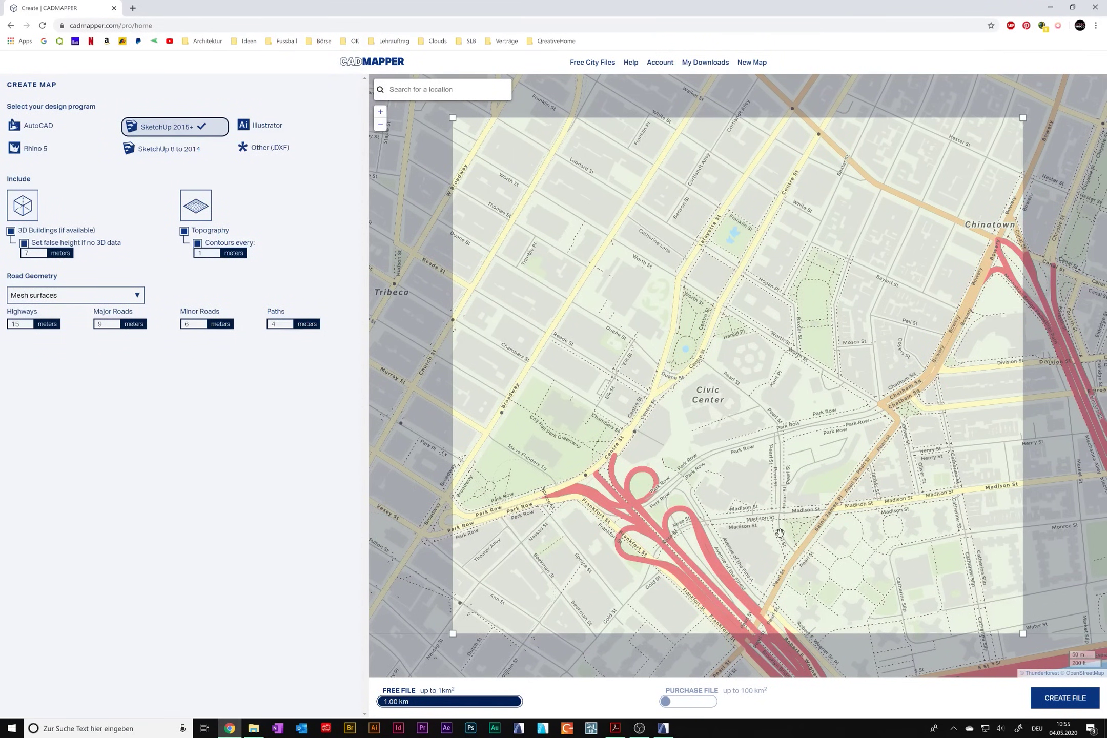
click(1067, 706)
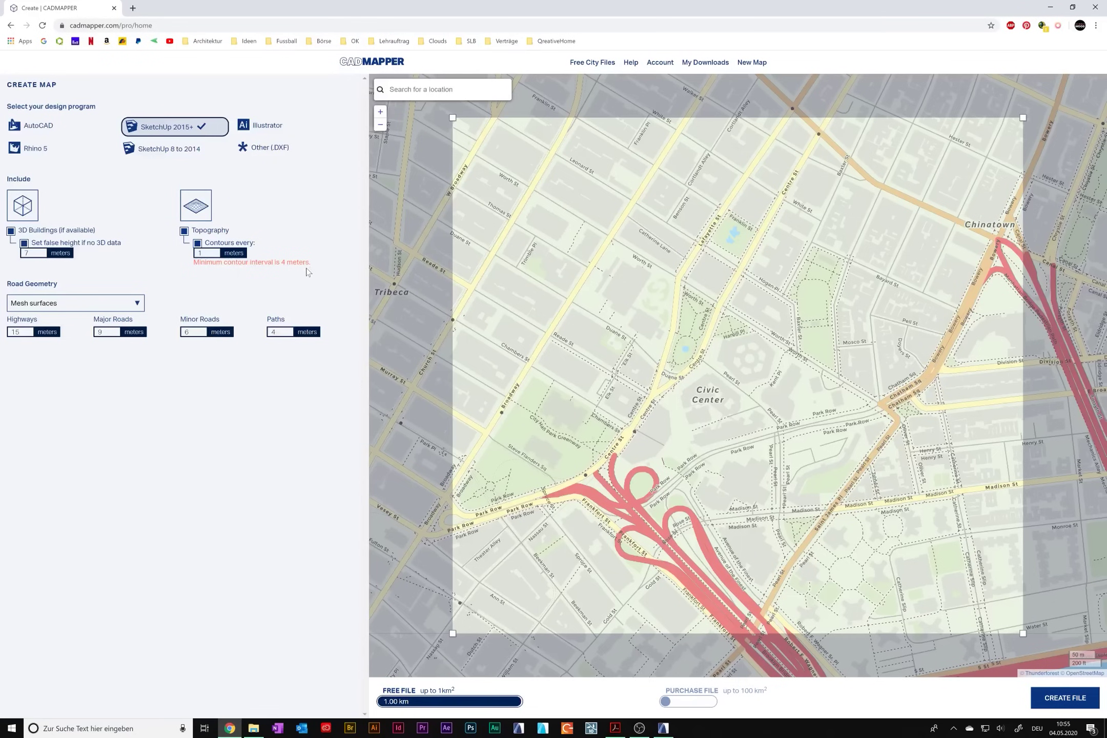
Set the topography contours to every 5 meters and create the SketchUp 2015+ map file
key(BackSpace)
text(5)
click(1076, 701)
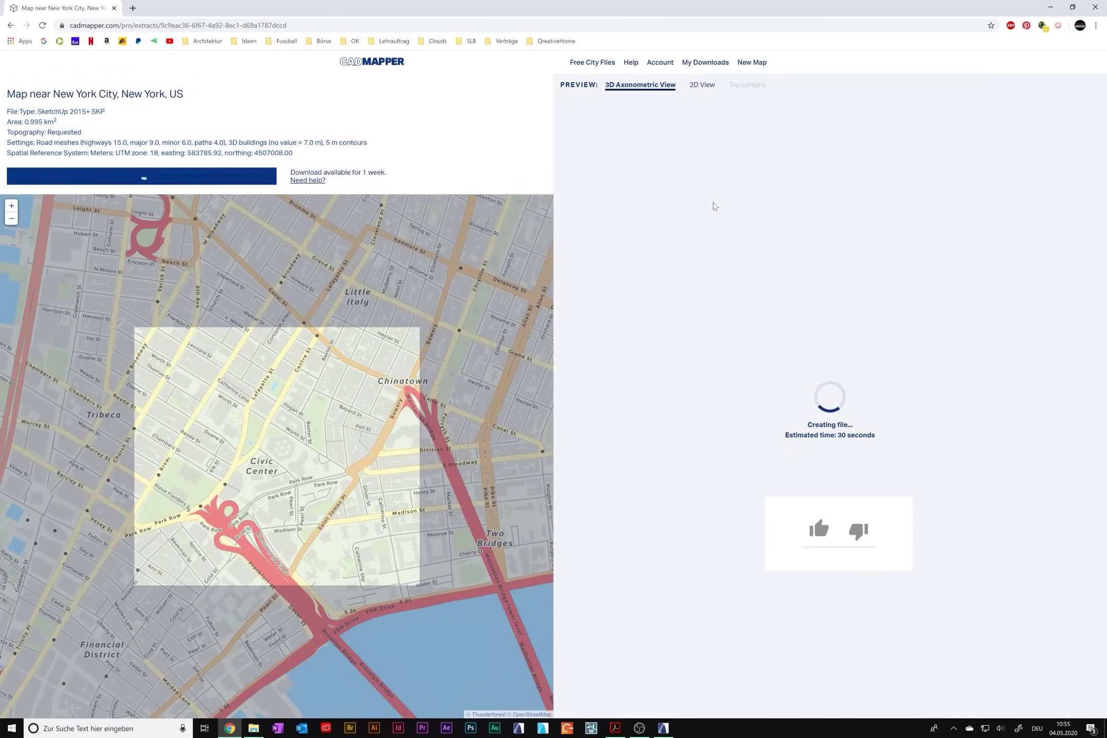
click(822, 527)
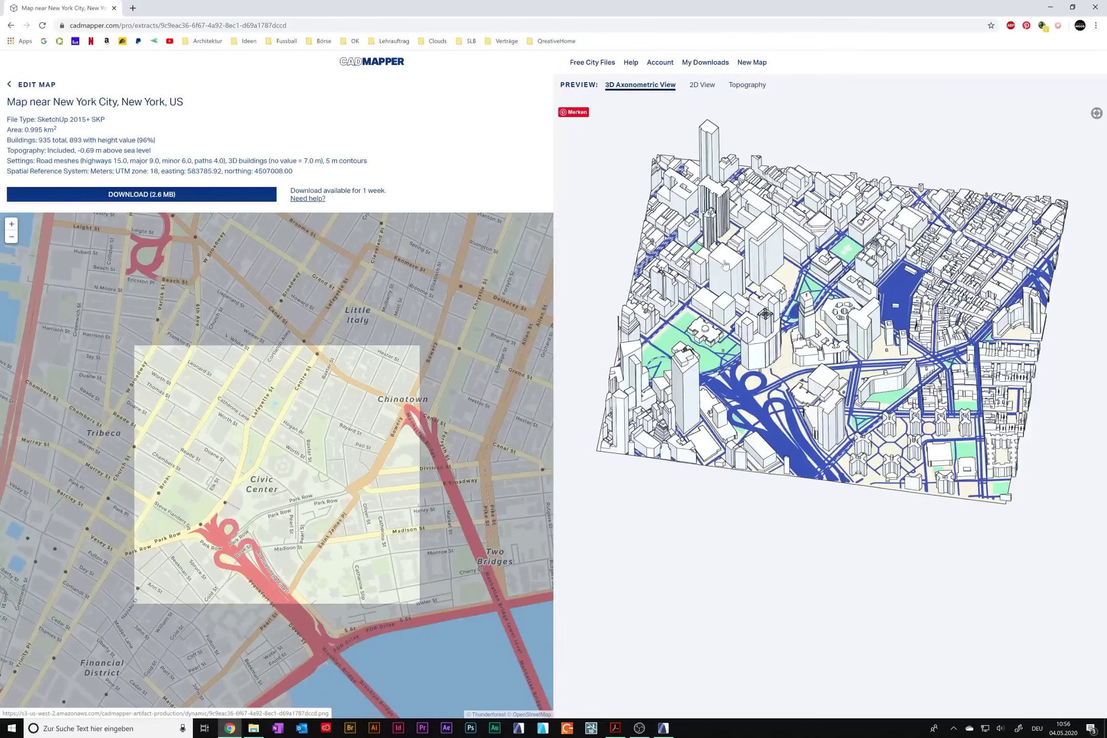
Download the finished New York map archive and switch to the Downloads folder in File Explorer
click(188, 198)
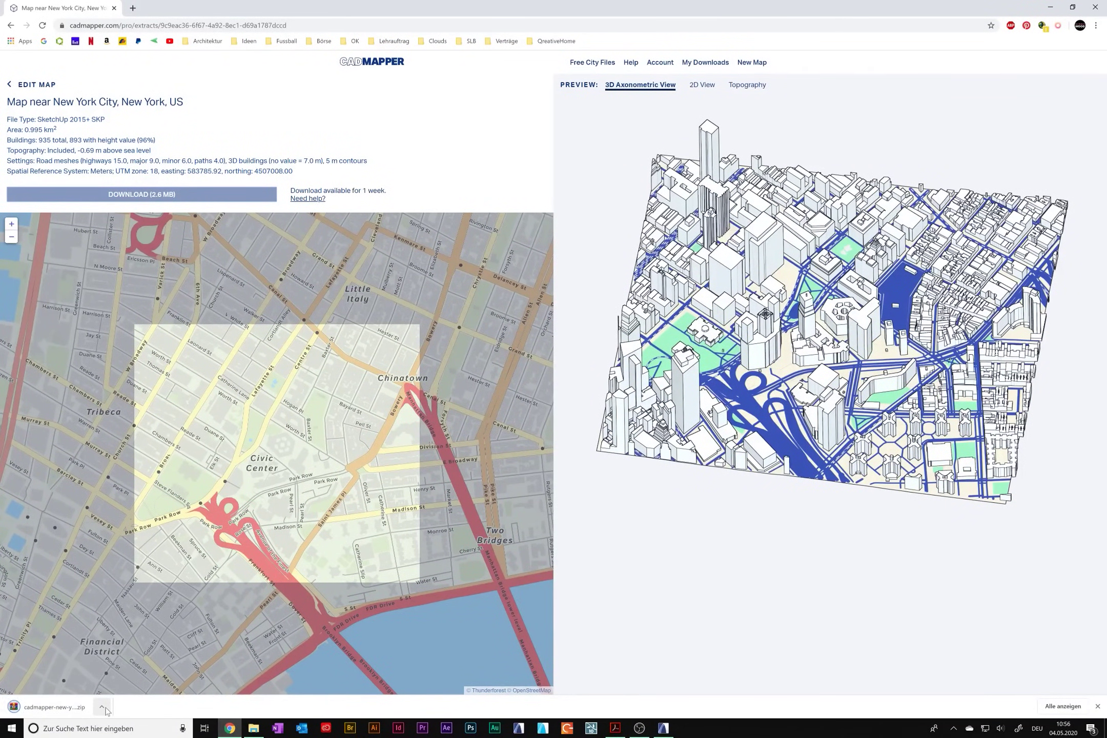
click(254, 728)
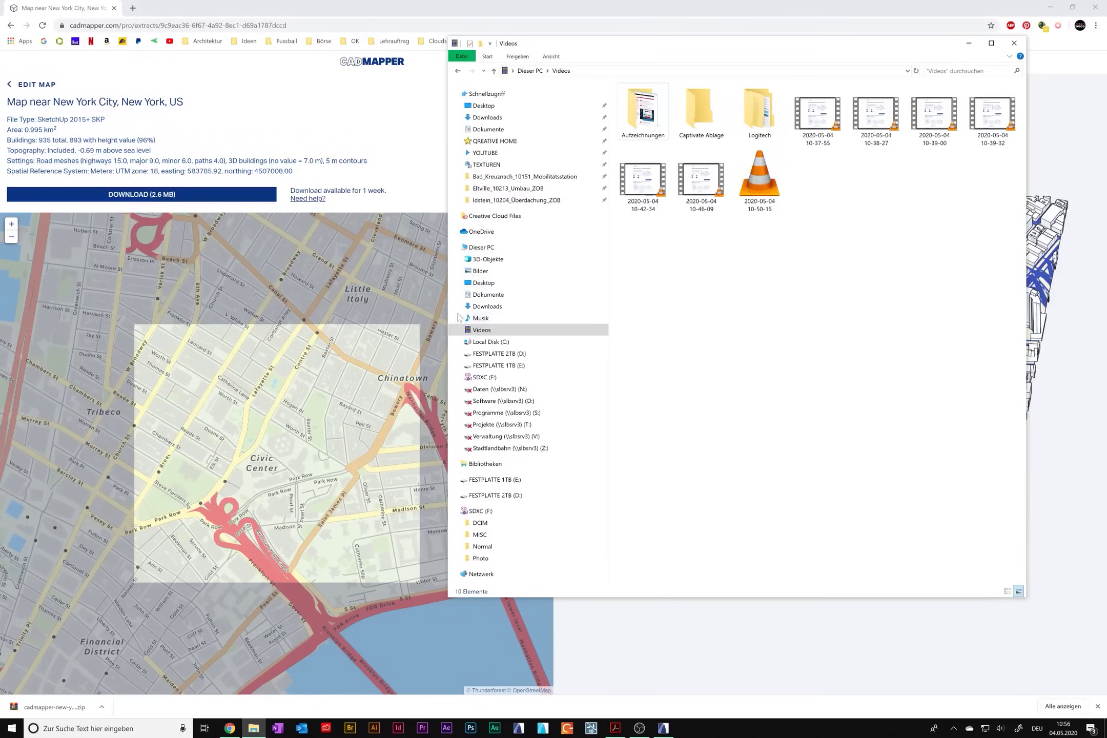
click(501, 119)
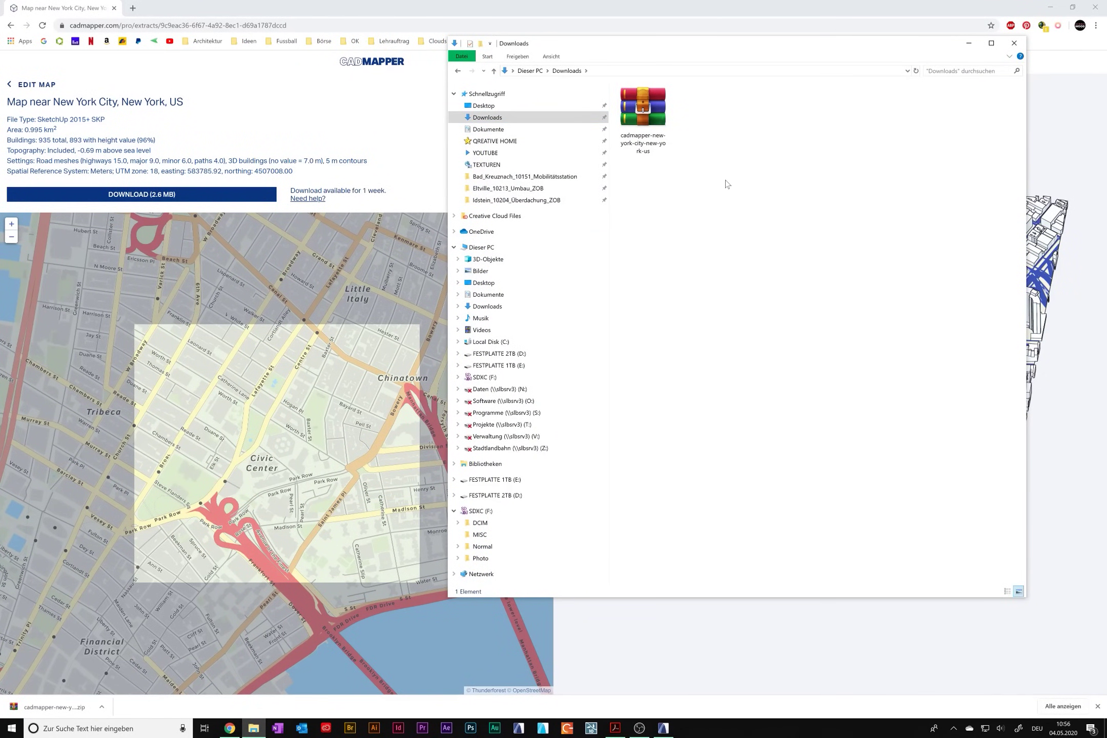
Extract the cadmapper-new-york-city-new-york-us archive in Downloads and open the extracted folder
click(650, 113)
right_click(651, 114)
click(527, 159)
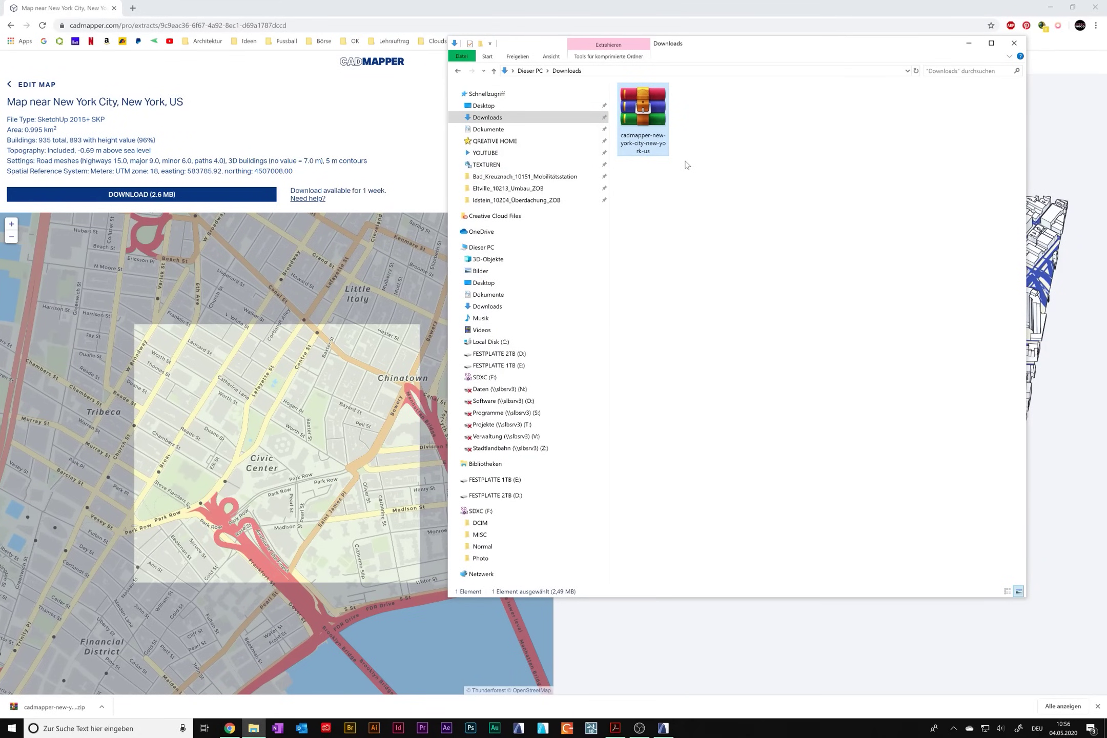
double_click(697, 127)
Import cadmapper-new-york-city-new-york-us.skp into the ARCHICAD ground-floor plan, ignoring the project location from the file, and anchor it at the project origin
click(697, 102)
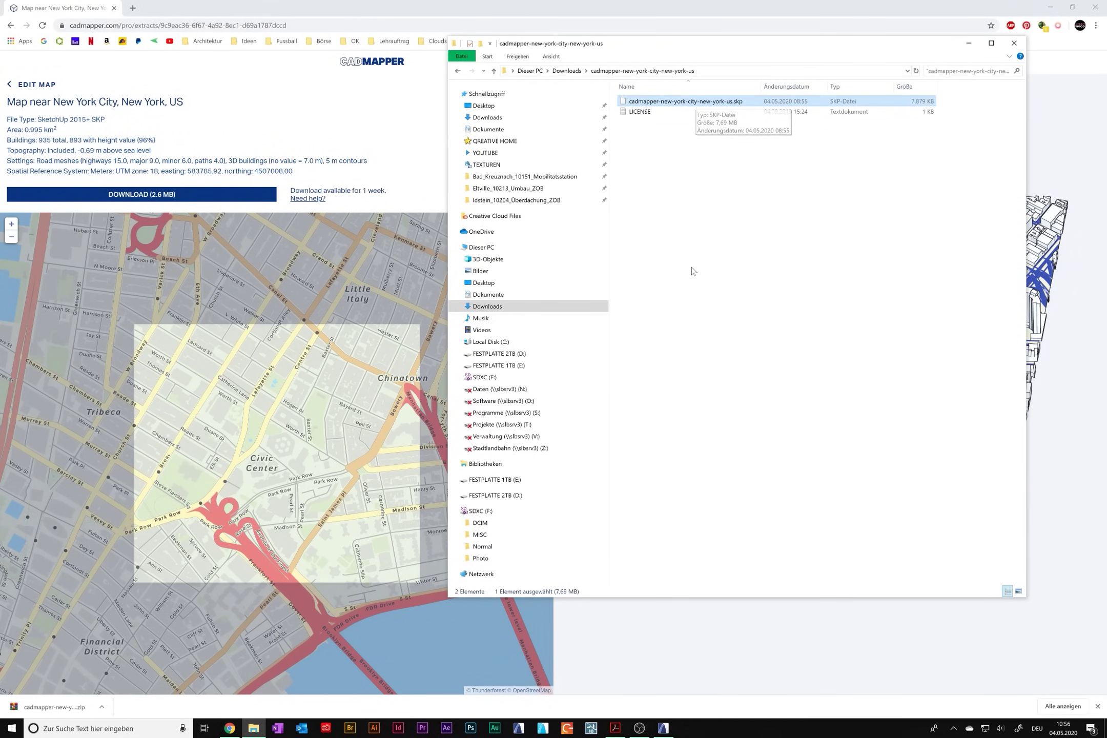
drag(647, 105, 380, 336)
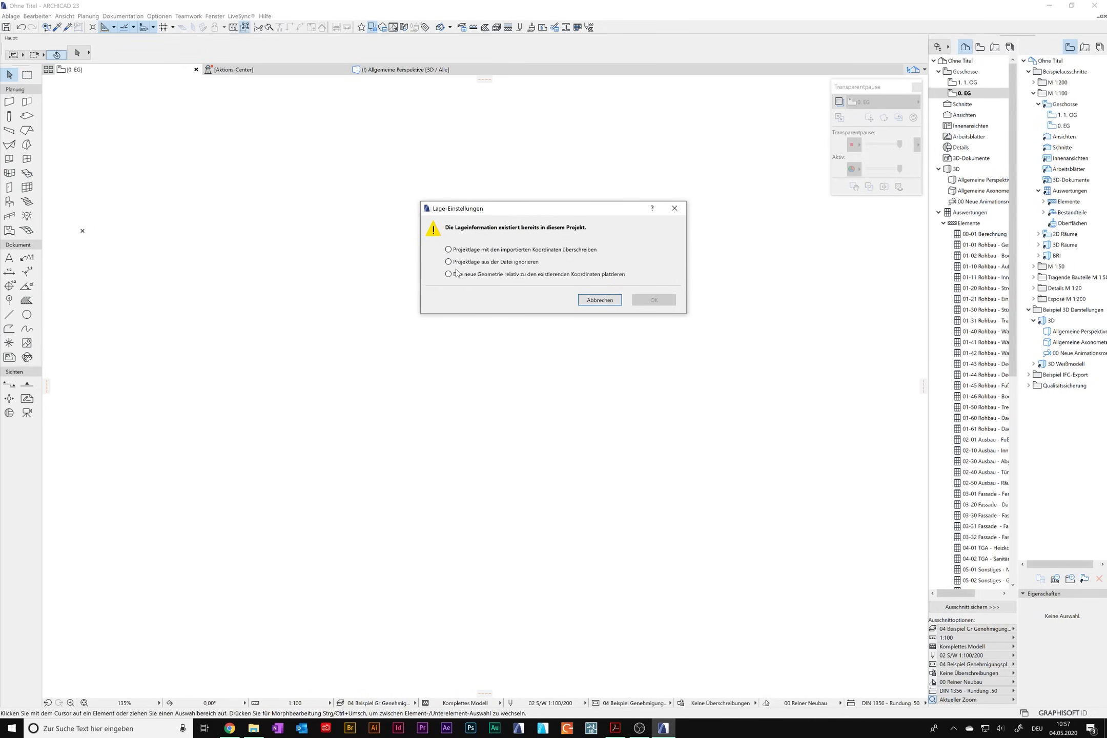
click(448, 262)
click(658, 303)
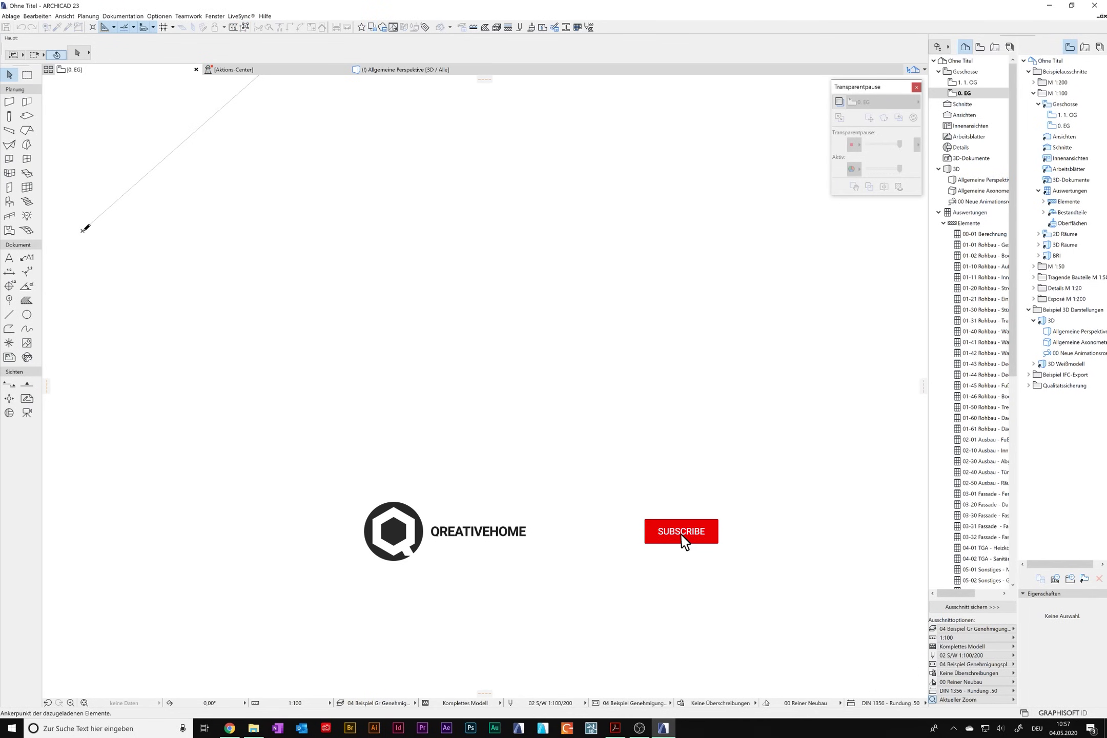
click(82, 230)
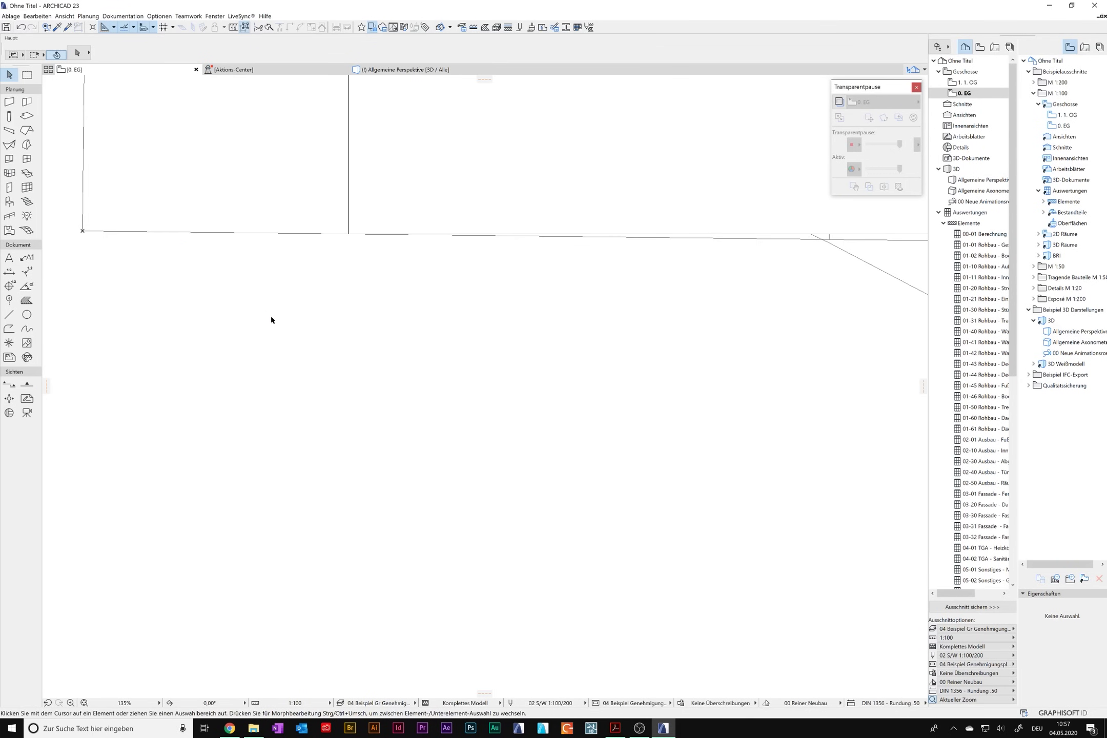
Check the full extent of the imported city in the floor plan and open its general 3D perspective
scroll(419, 396, down, 10)
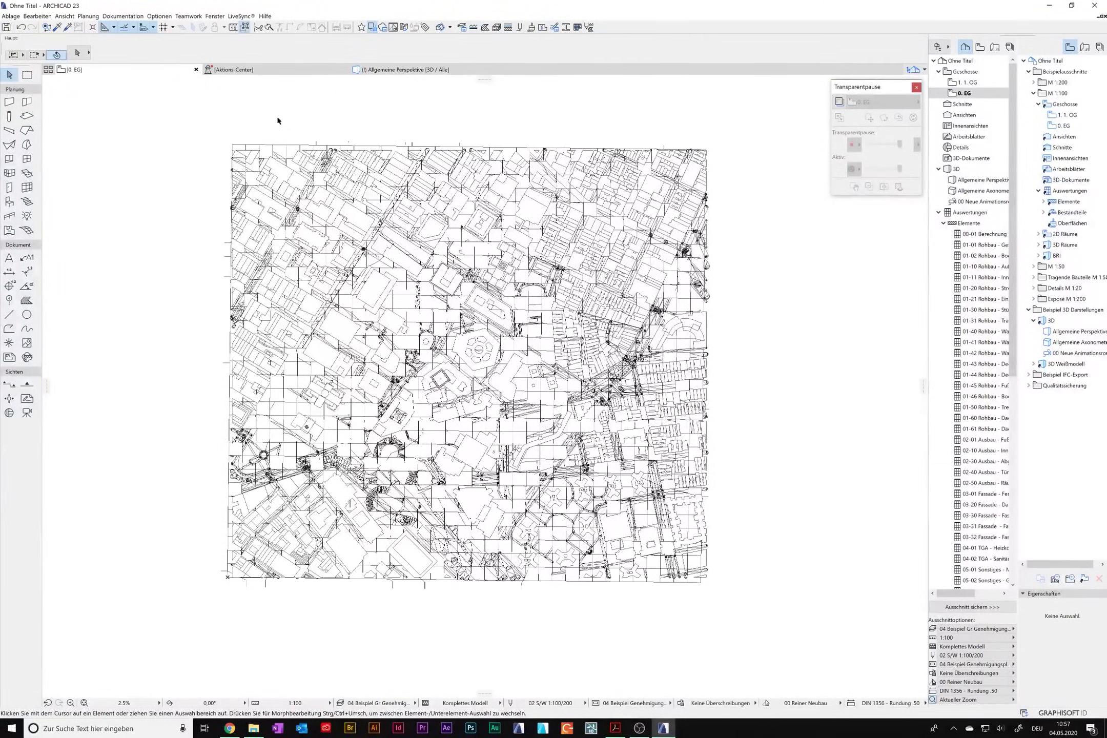
click(374, 70)
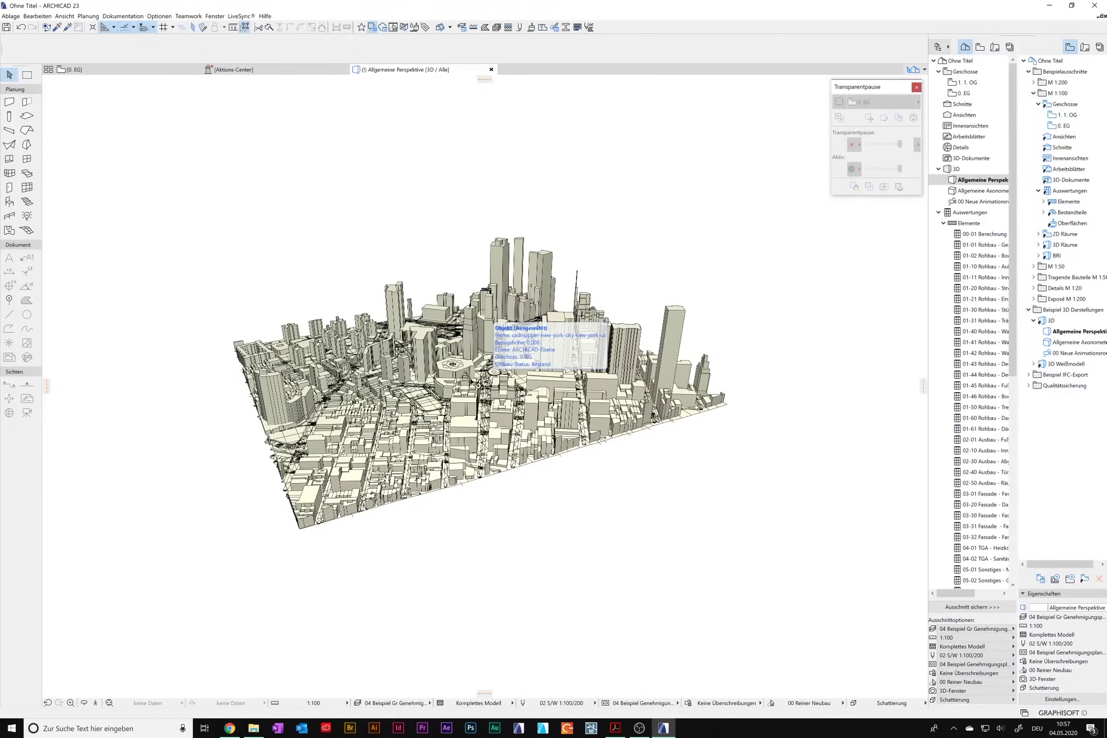
Convert the imported New York city object in the 3D perspective into morphs, proceeding despite its large polygon count, and deselect everything
click(486, 382)
right_click(444, 382)
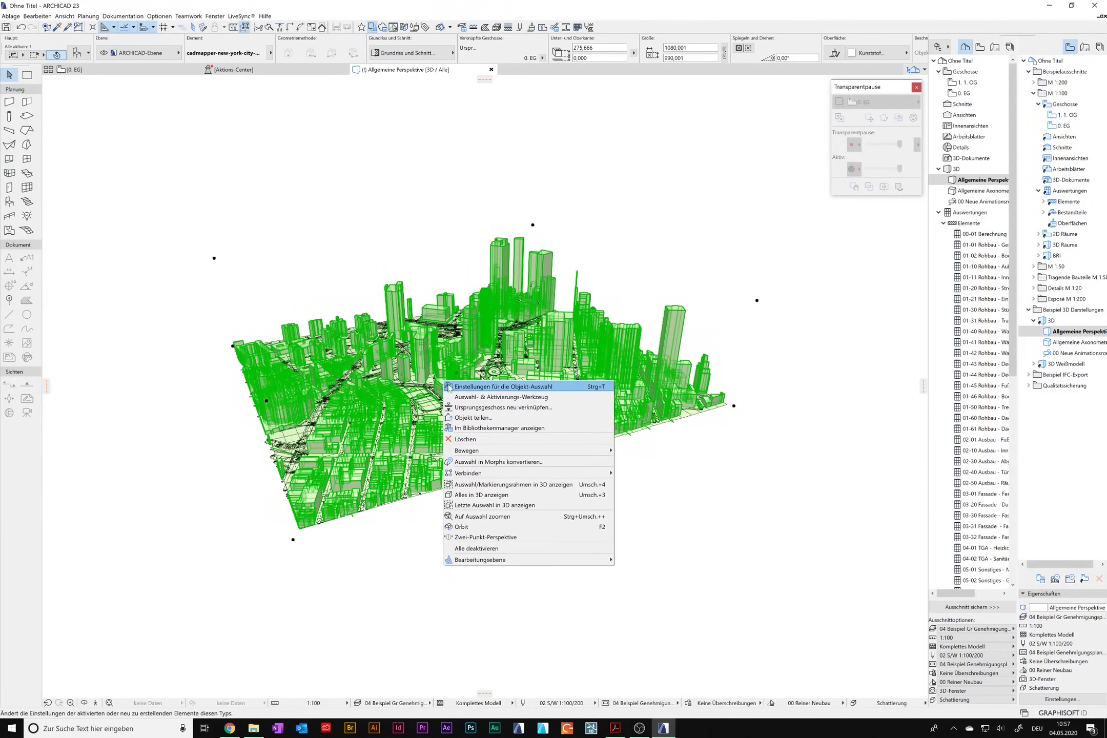
click(507, 462)
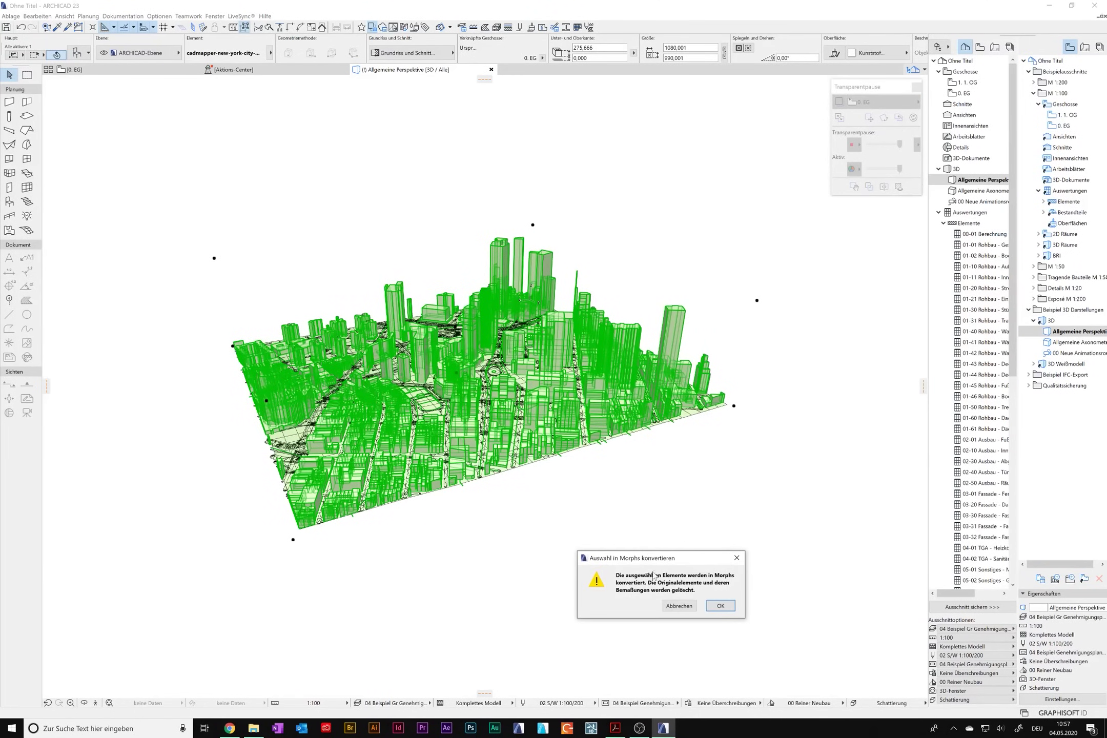
click(718, 605)
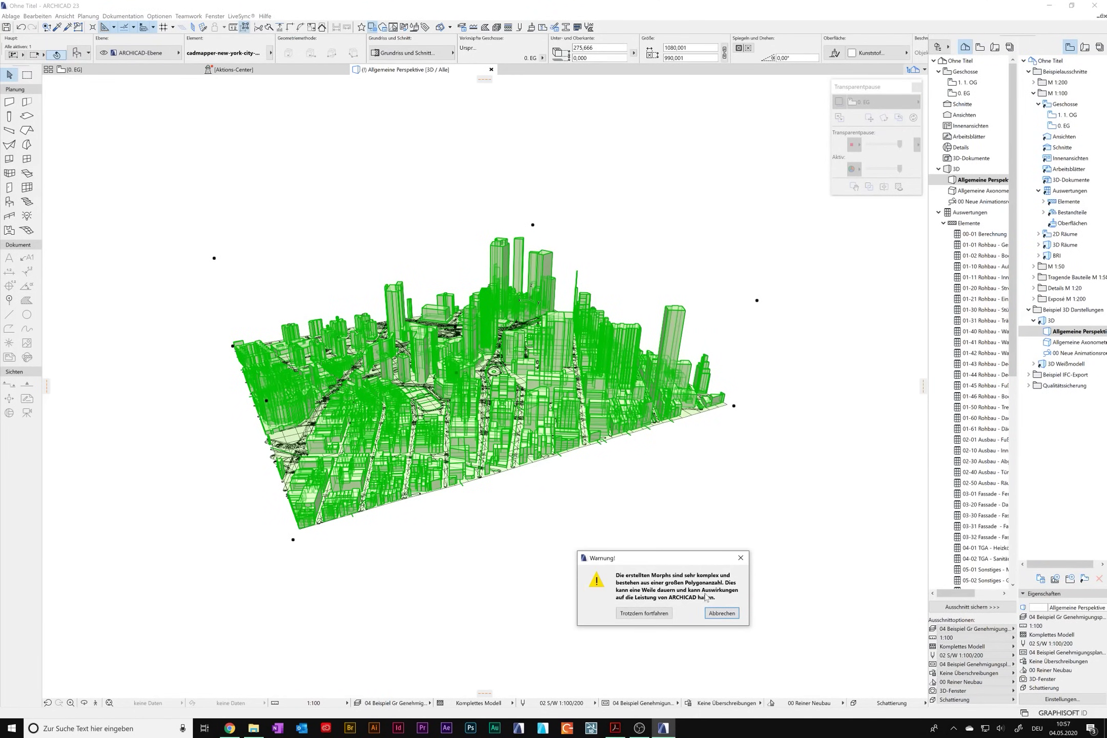
click(635, 614)
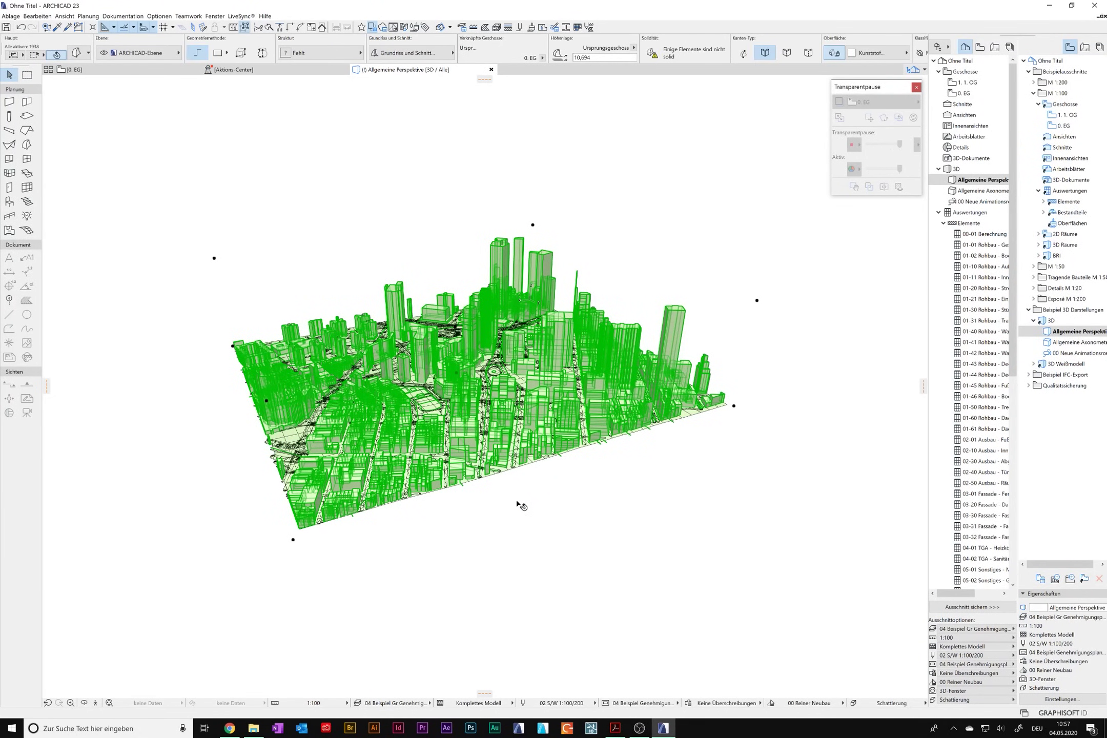
click(516, 501)
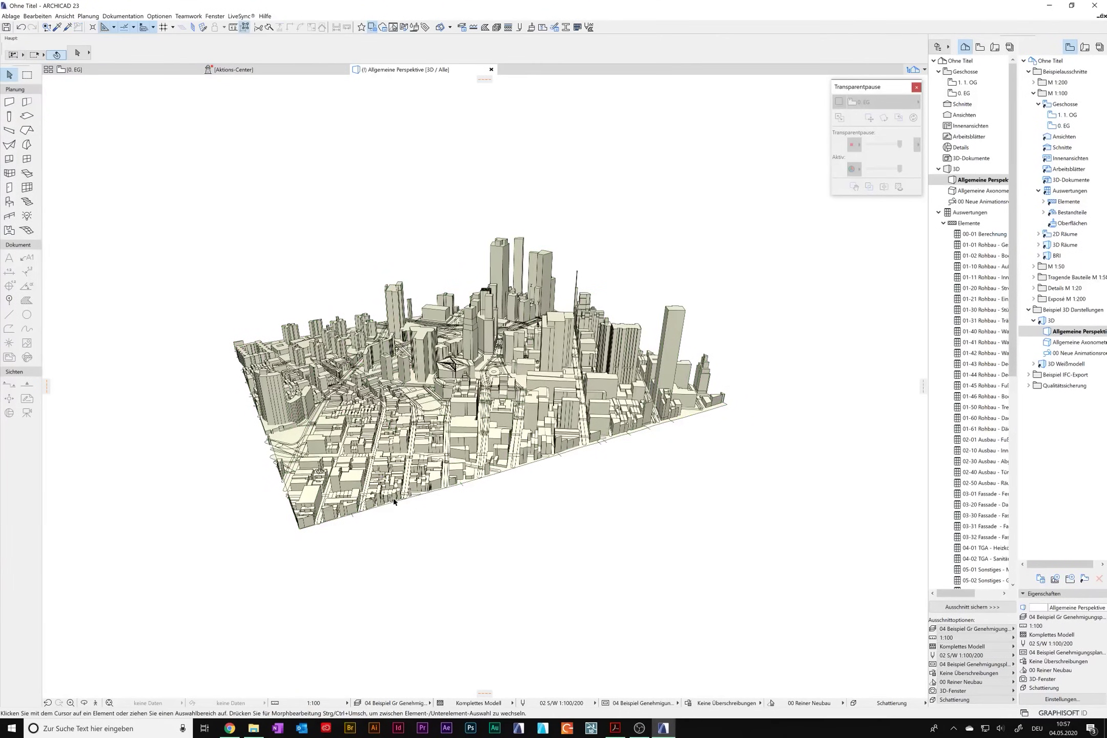
shift+middle_drag(247, 500, 265, 494)
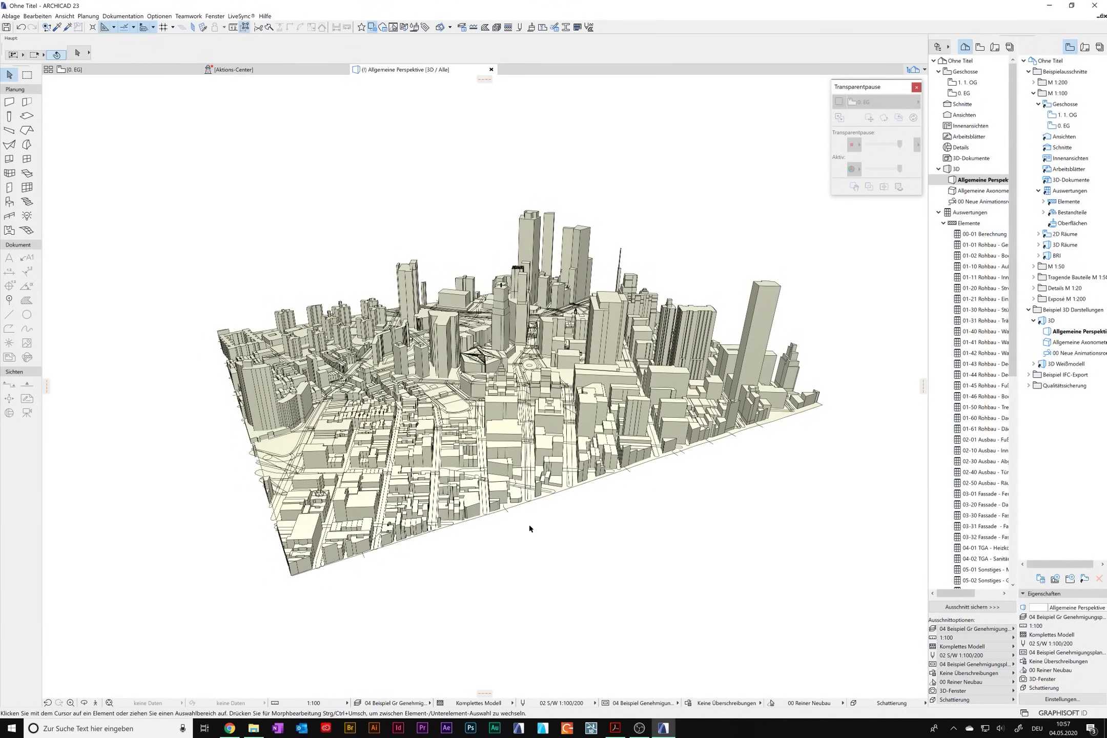
shift+middle_drag(532, 515, 631, 545)
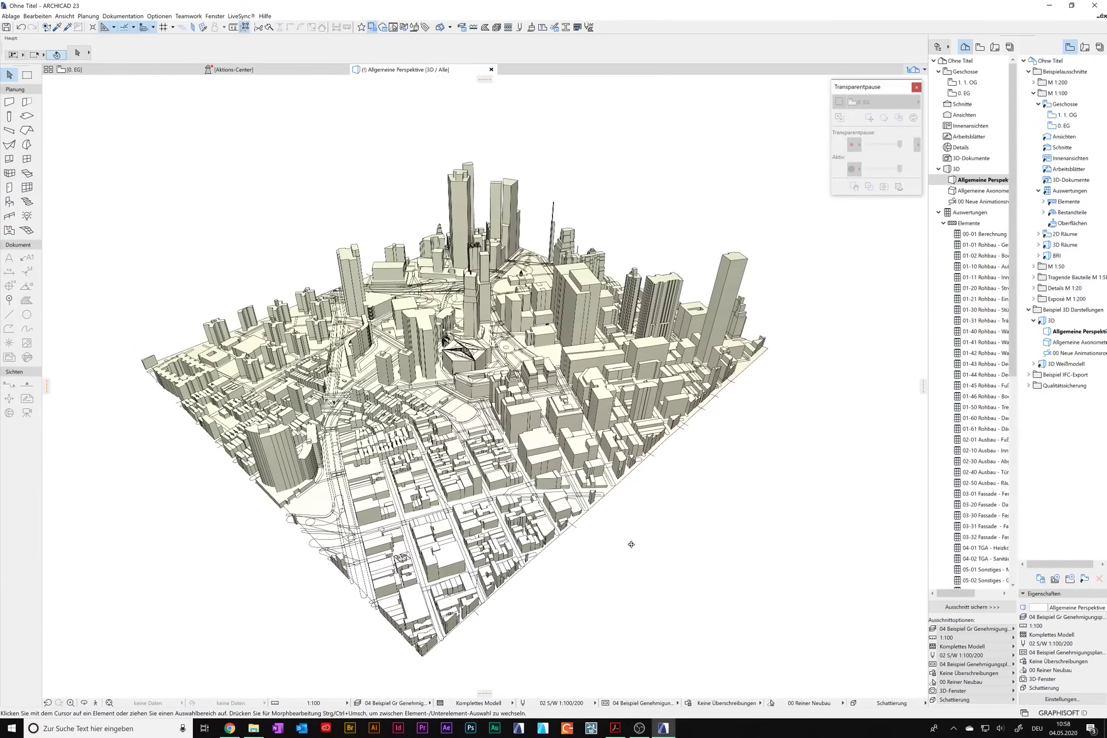